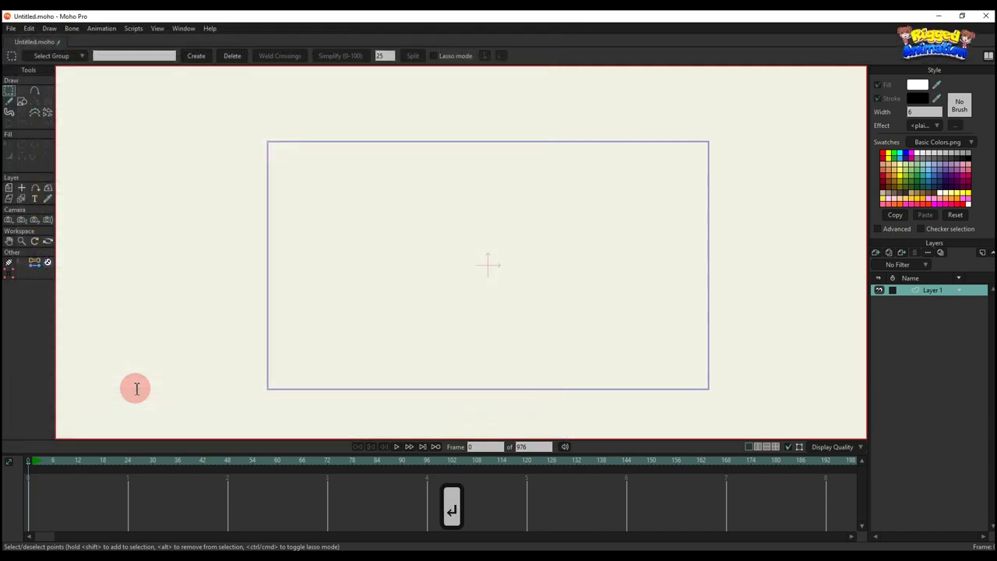
Rename the only vector layer to snow
{"action": "double_click", "coordinate": [933, 291]}
{"action": "type", "text": "snow"}
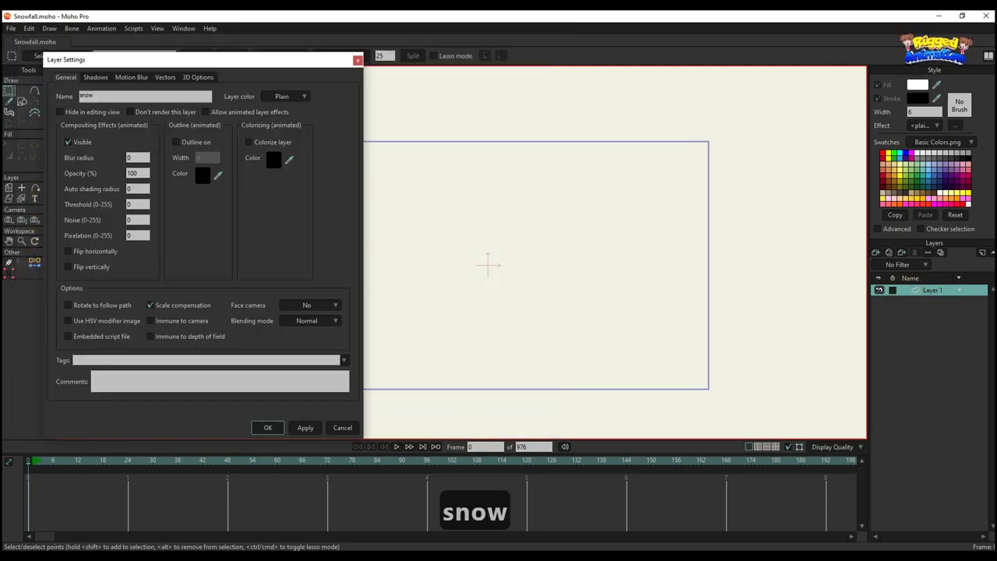
{"action": "key", "text": "Return"}
Place a single small freehand dot at the centre of the canvas on the snow layer
{"action": "left_click", "coordinate": [21, 102]}
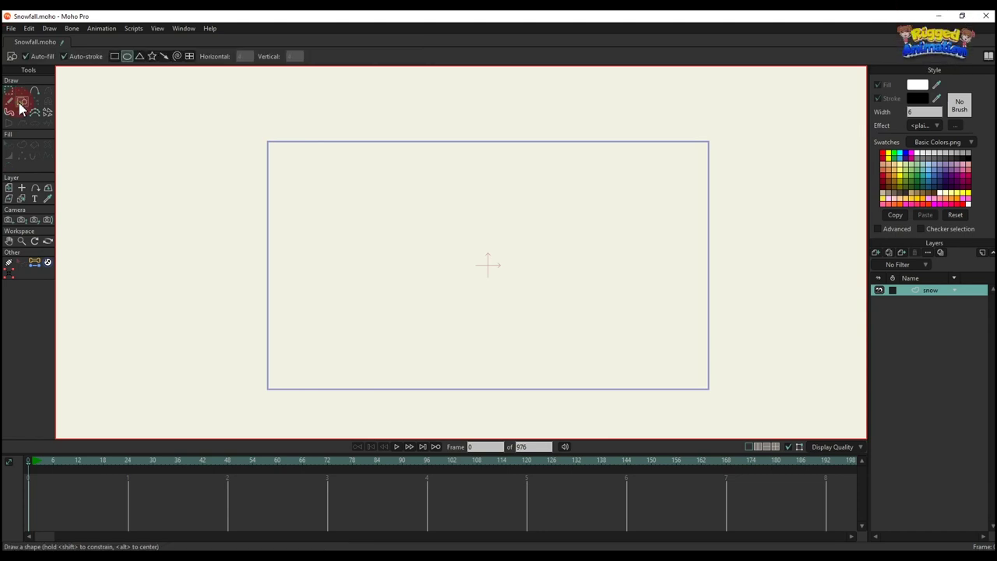
{"action": "left_click", "coordinate": [10, 103]}
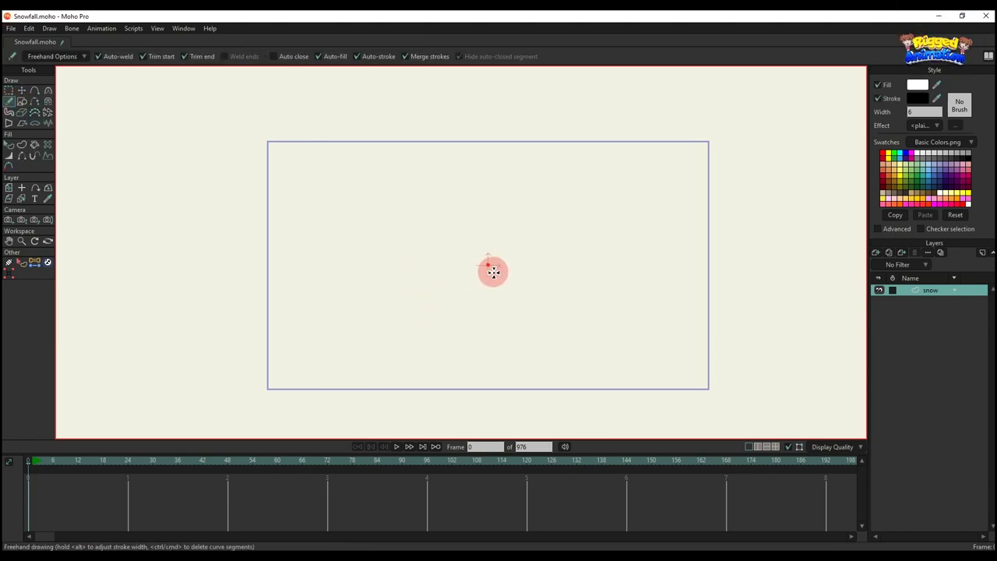
{"action": "key", "text": "t"}
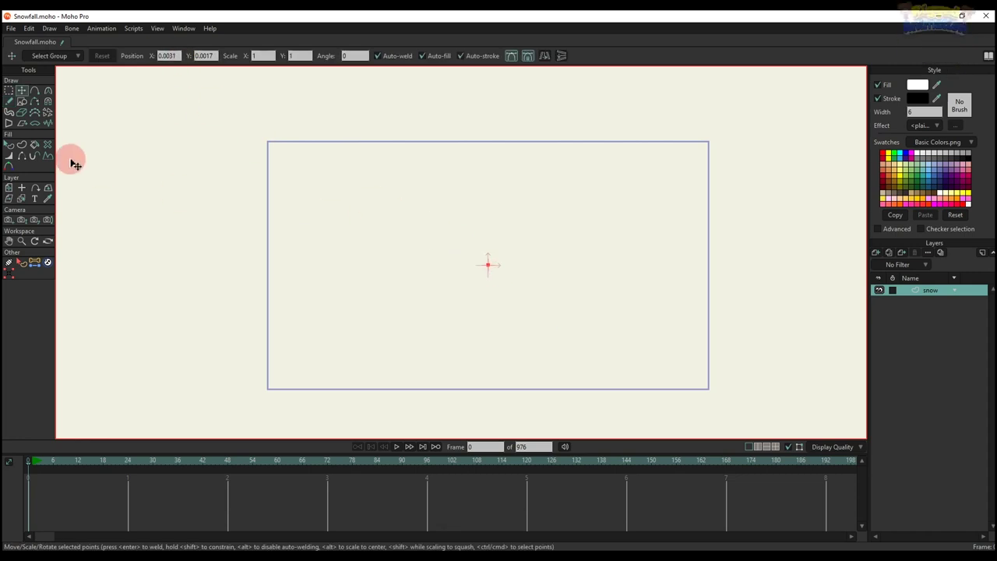
Set the stroke width of the snow dot to 25
{"action": "left_click", "coordinate": [9, 145]}
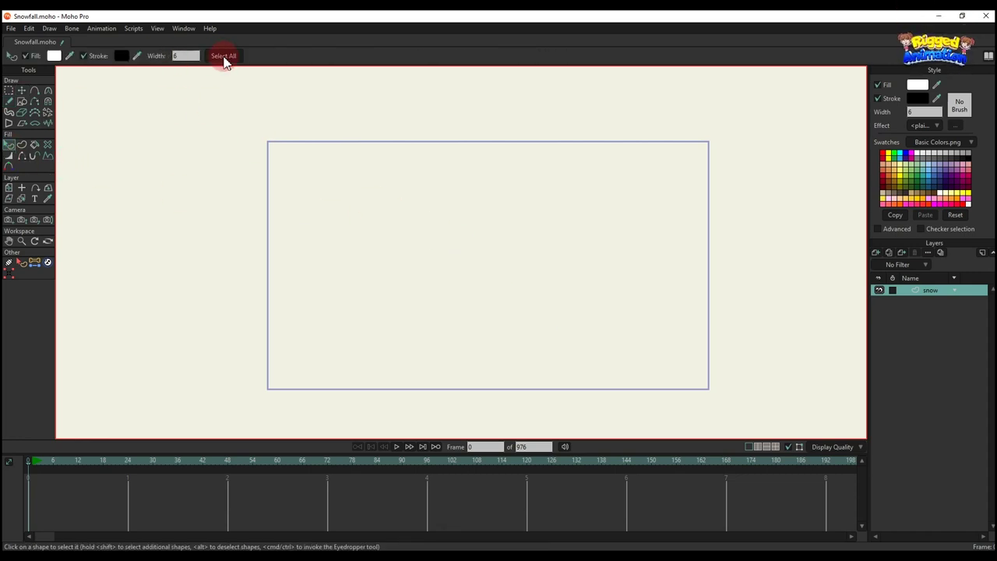
{"action": "double_click", "coordinate": [186, 56]}
{"action": "type", "text": "25"}
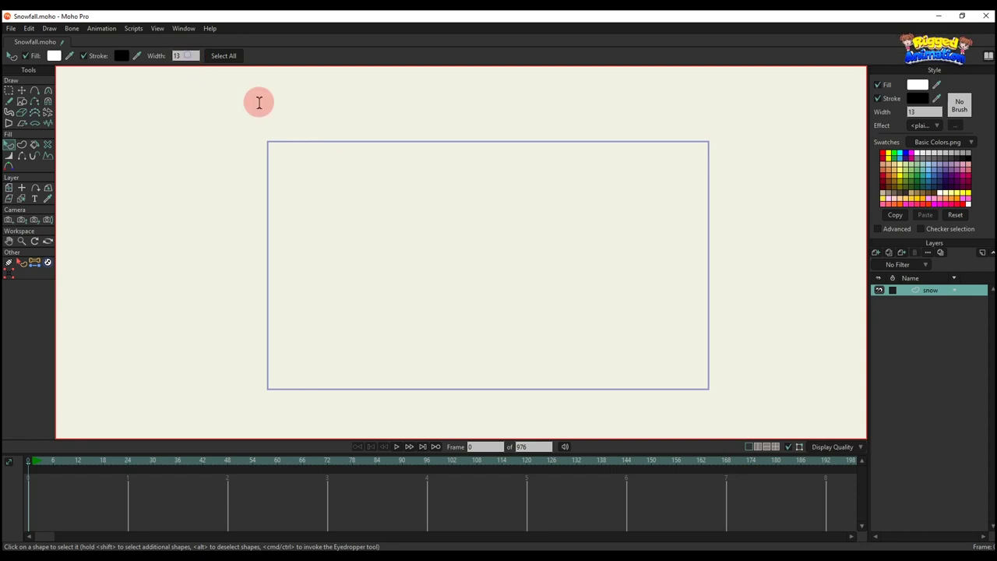
{"action": "key", "text": "Return"}
{"action": "key", "text": "t"}
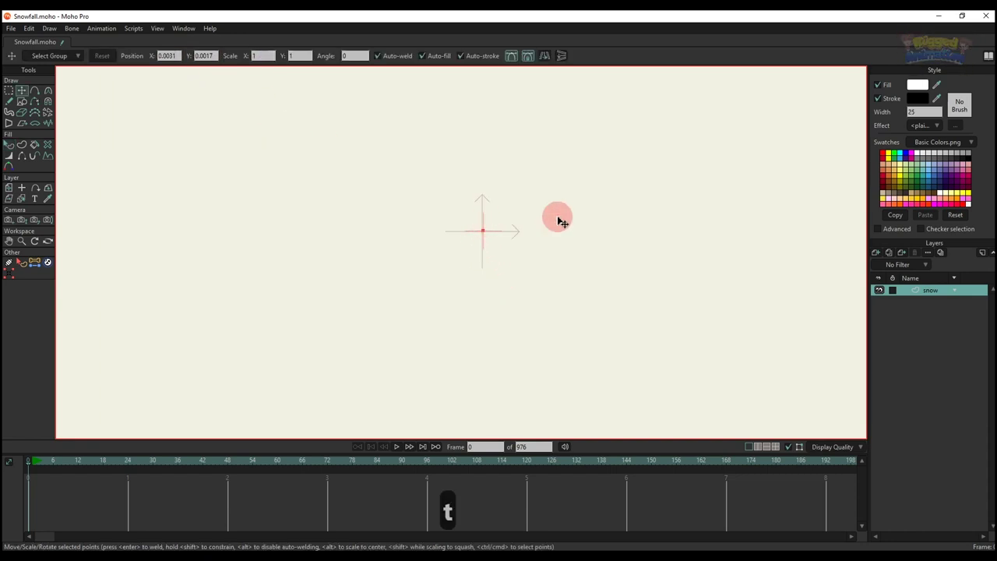
Apply the speckled round brush Brush552_0_360_45.png to the dot's stroke
{"action": "left_click", "coordinate": [961, 109]}
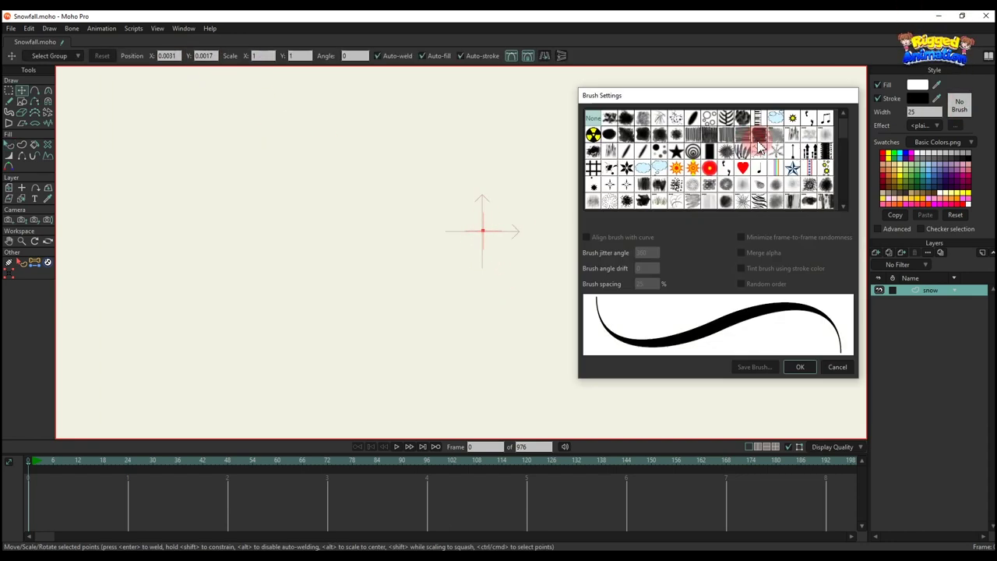
{"action": "left_click", "coordinate": [675, 140]}
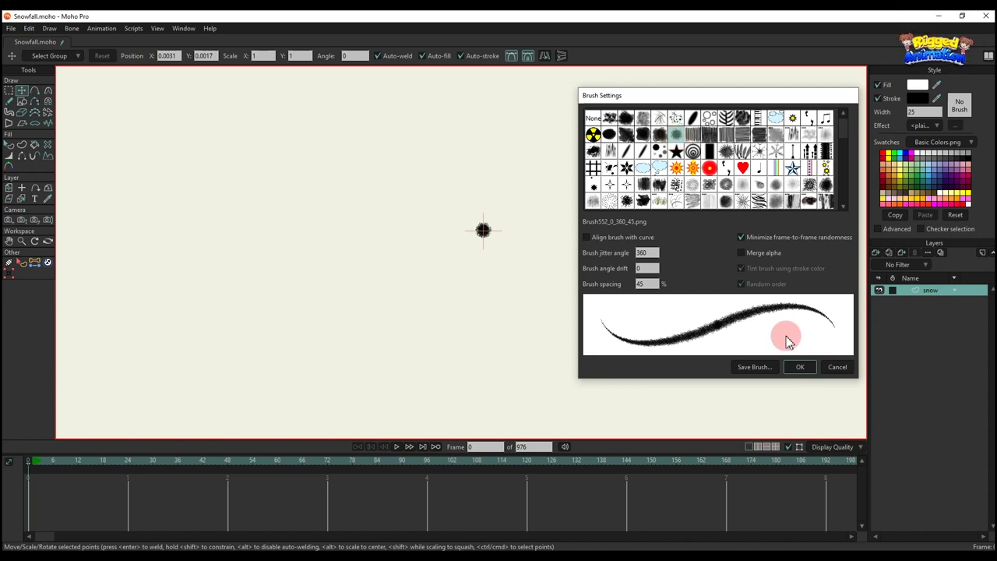
{"action": "left_click", "coordinate": [799, 367]}
Select all shapes on the snow layer and change their stroke colour to white
{"action": "left_click_drag", "start_coordinate": [484, 232], "coordinate": [489, 199]}
{"action": "key", "text": "q"}
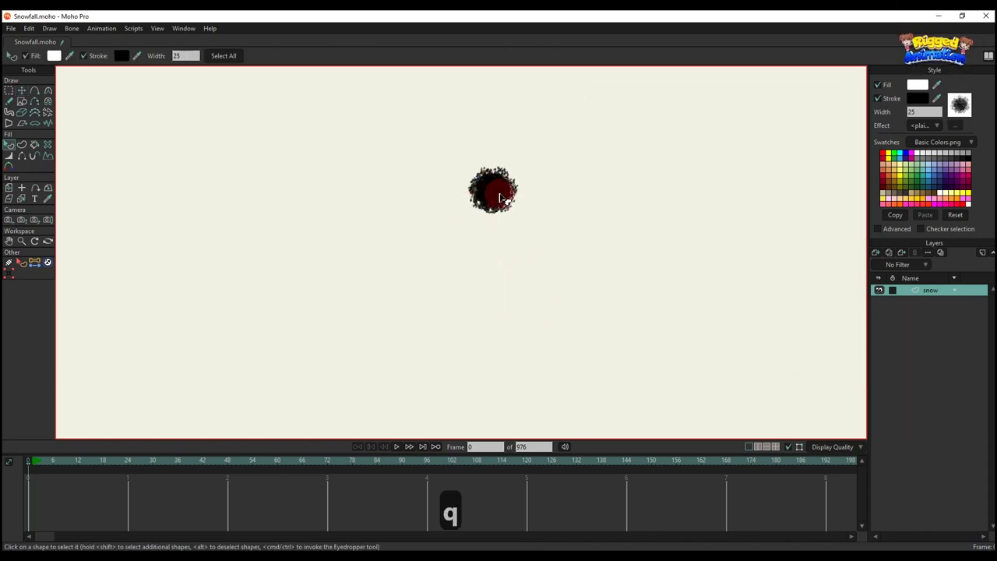
{"action": "left_click", "coordinate": [225, 56]}
{"action": "left_click", "coordinate": [917, 98]}
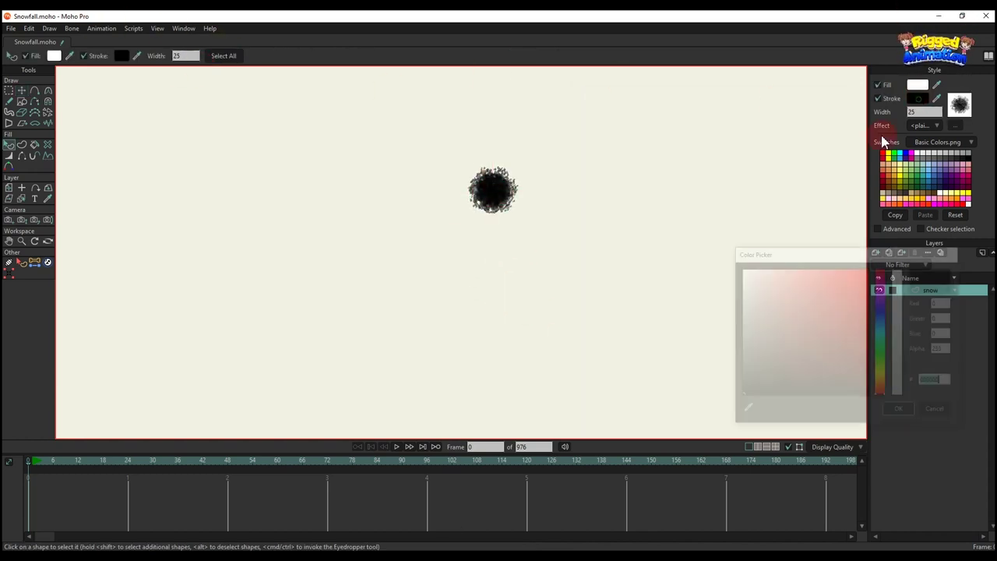
{"action": "mouse_move", "coordinate": [778, 288]}
{"action": "left_mouse_down"}
{"action": "mouse_move", "coordinate": [771, 294]}
{"action": "mouse_move", "coordinate": [739, 268]}
{"action": "left_mouse_up"}
{"action": "left_click", "coordinate": [901, 413]}
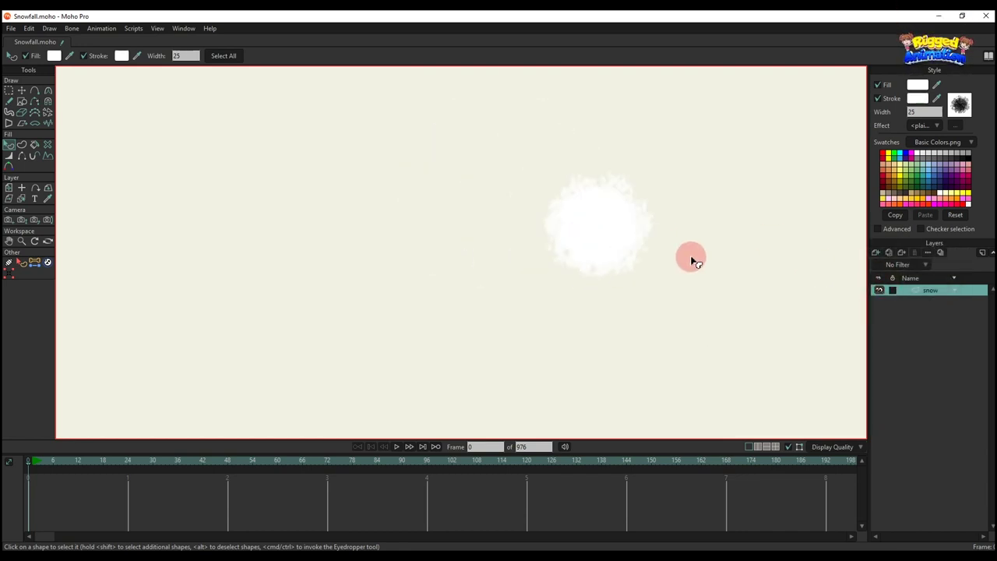
Add a new vector layer beneath the snow layer and name it bg
{"action": "left_click", "coordinate": [877, 254]}
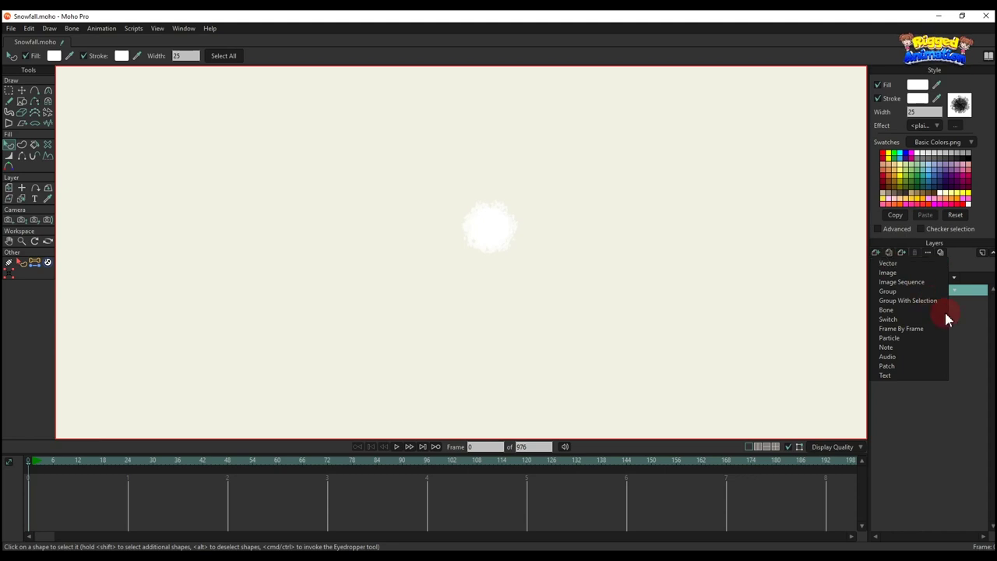
{"action": "left_click", "coordinate": [886, 264]}
{"action": "left_click_drag", "start_coordinate": [928, 290], "coordinate": [885, 316]}
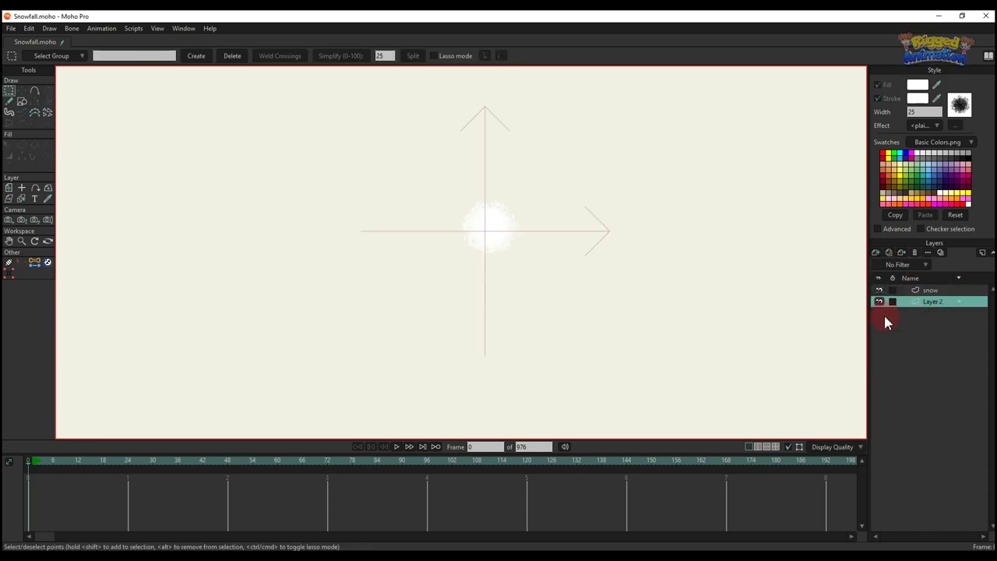
{"action": "double_click", "coordinate": [935, 303]}
{"action": "type", "text": "bg"}
{"action": "key", "text": "Return"}
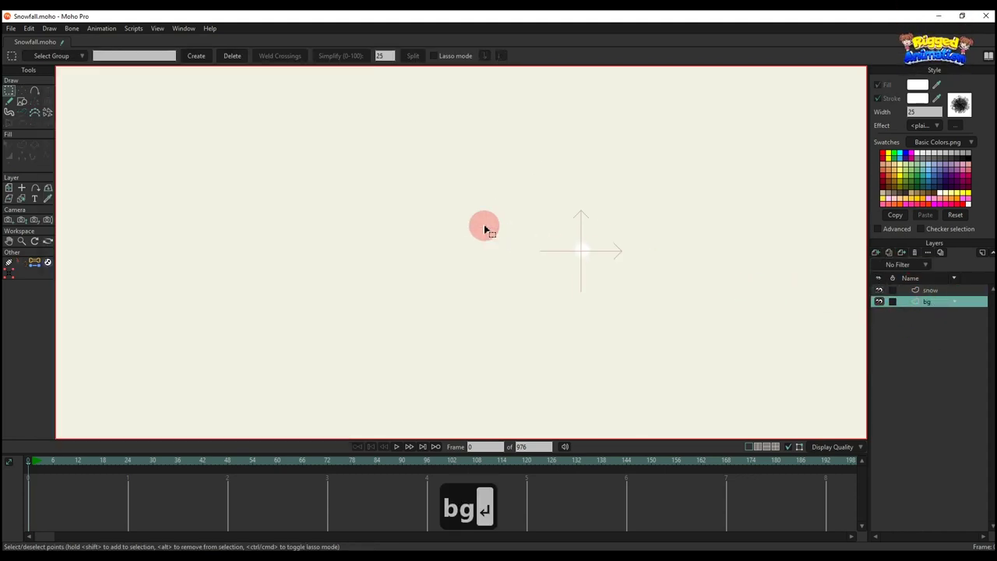
Draw a rectangle on the bg layer that extends beyond the camera frame on all sides
{"action": "left_click", "coordinate": [23, 102]}
{"action": "scroll", "coordinate": [412, 178], "scroll_direction": "down", "scroll_amount": 4}
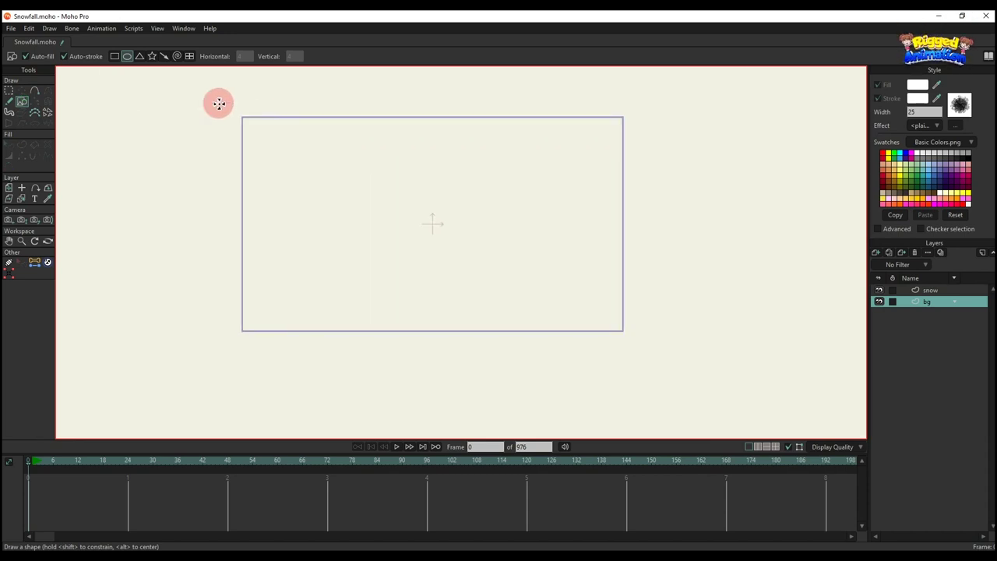
{"action": "key", "text": "ctrl+z"}
{"action": "left_click", "coordinate": [116, 56]}
{"action": "left_click_drag", "start_coordinate": [227, 91], "coordinate": [663, 378]}
Fill the background rectangle with dark green (056F00)
{"action": "key", "text": "q"}
{"action": "left_click", "coordinate": [918, 84]}
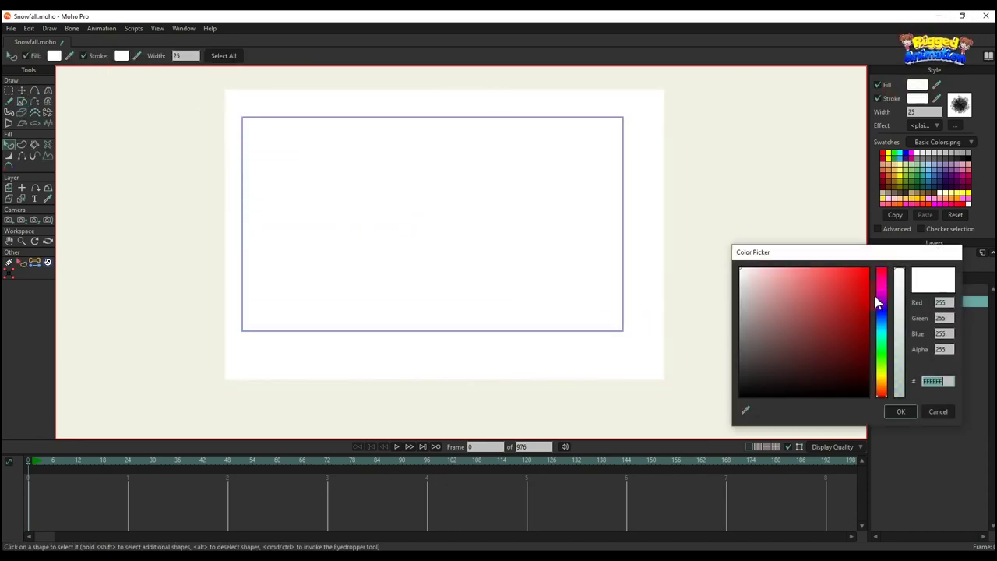
{"action": "left_click_drag", "start_coordinate": [876, 300], "coordinate": [881, 349]}
{"action": "left_click", "coordinate": [868, 340]}
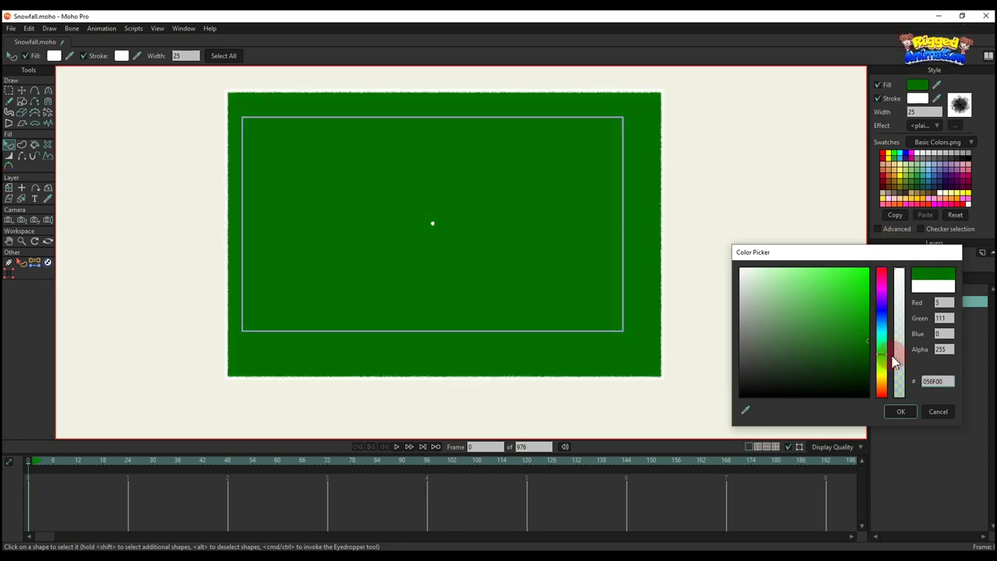
{"action": "left_click", "coordinate": [901, 413]}
{"action": "scroll", "coordinate": [448, 255], "scroll_direction": "up", "scroll_amount": 4}
{"action": "left_click_drag", "start_coordinate": [425, 223], "coordinate": [487, 236]}
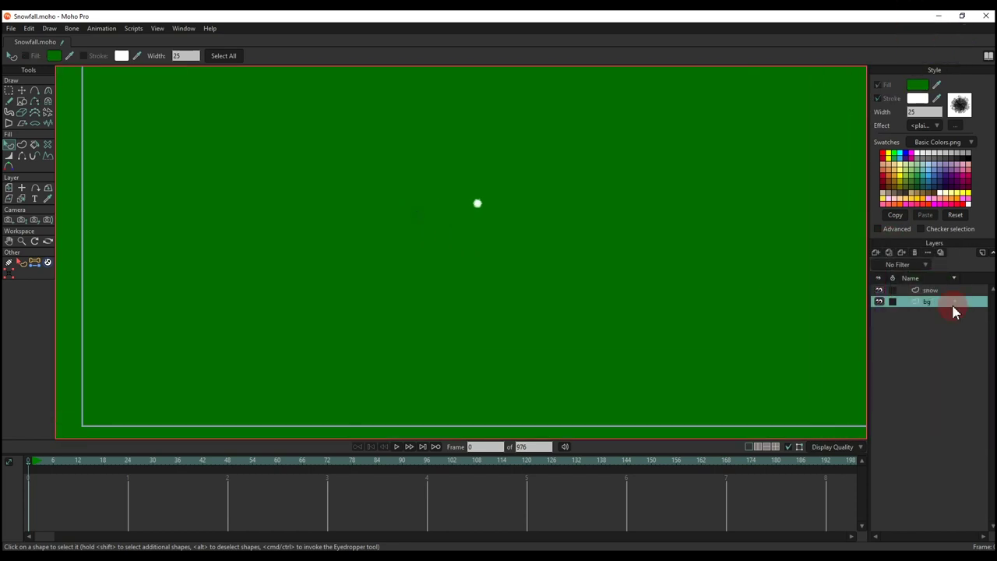
Centre the snow layer's point by setting its position to X 0 and Y 0
{"action": "left_click", "coordinate": [935, 291]}
{"action": "key", "text": "t"}
{"action": "left_click", "coordinate": [168, 56]}
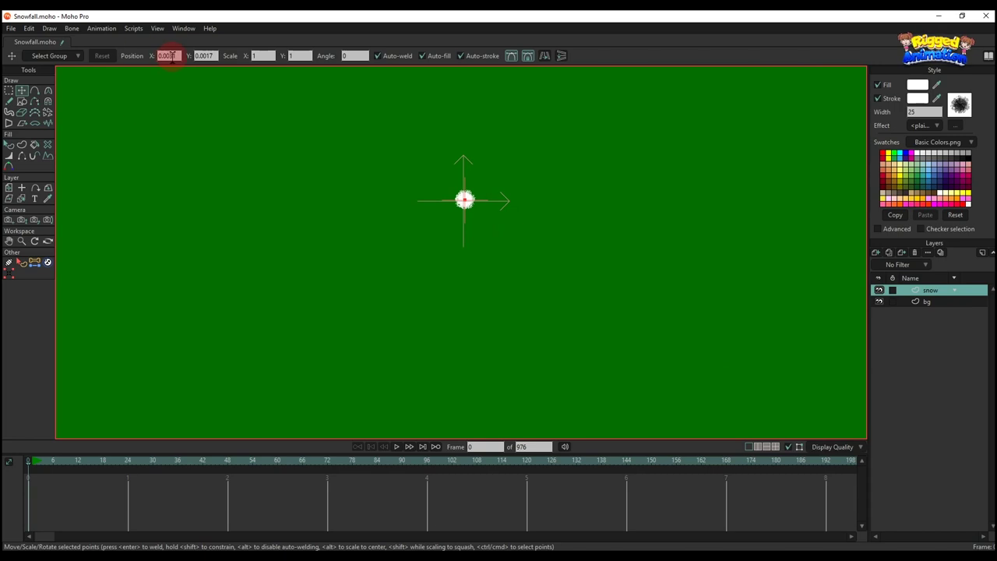
{"action": "type", "text": "0"}
{"action": "key", "text": "Return"}
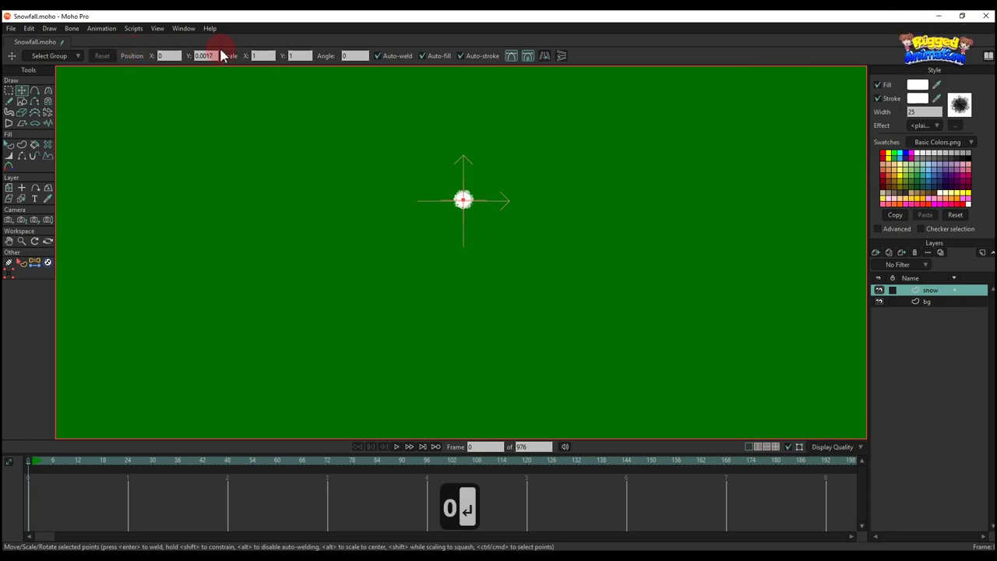
{"action": "type", "text": "0"}
{"action": "key", "text": "Return"}
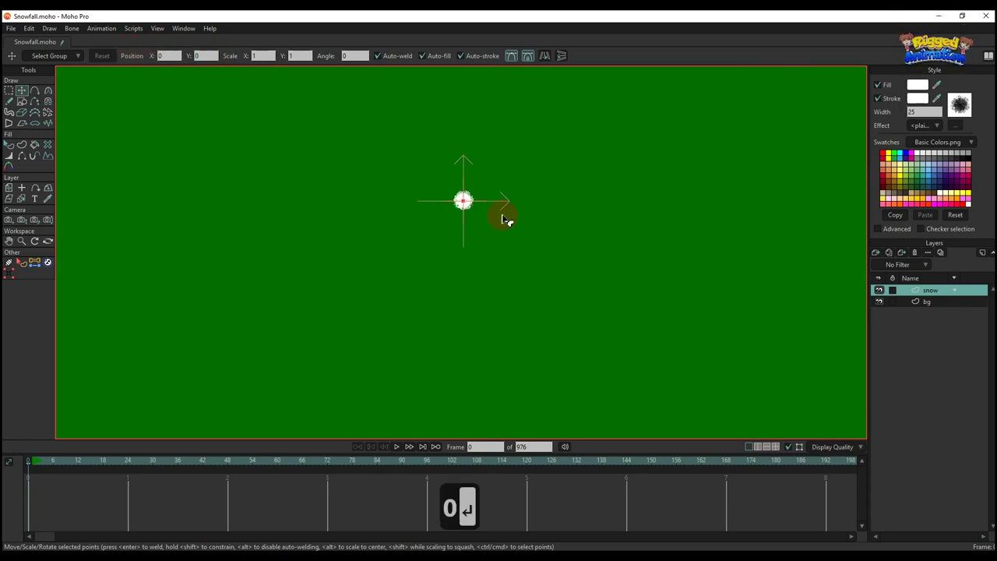
Try other brush jitter angles on the snow shape, then set the angle back to 360
{"action": "key", "text": "q"}
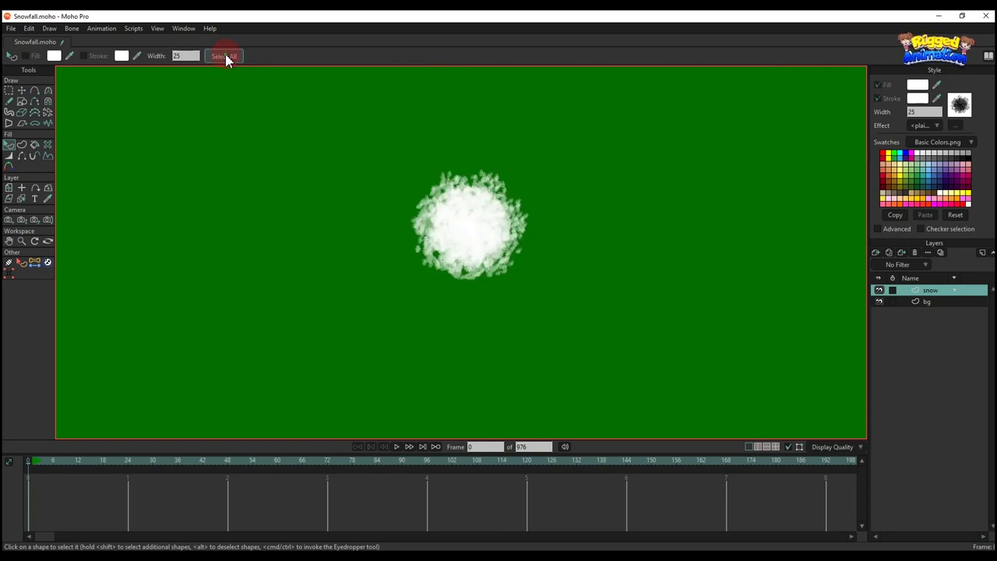
{"action": "left_click", "coordinate": [224, 56]}
{"action": "left_click", "coordinate": [960, 105]}
{"action": "left_click", "coordinate": [659, 253]}
{"action": "type", "text": "475"}
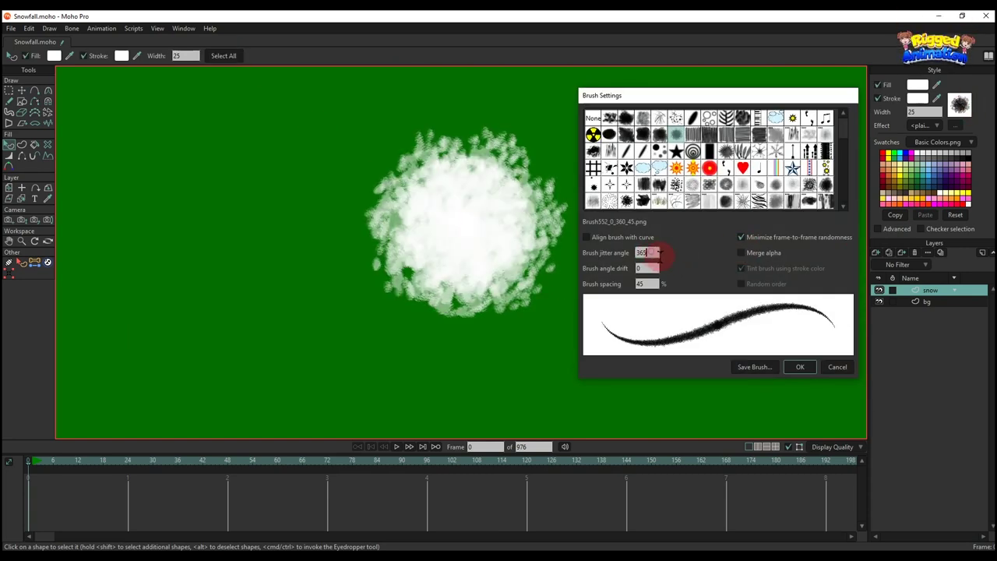
{"action": "left_click_drag", "start_coordinate": [757, 436], "coordinate": [776, 488]}
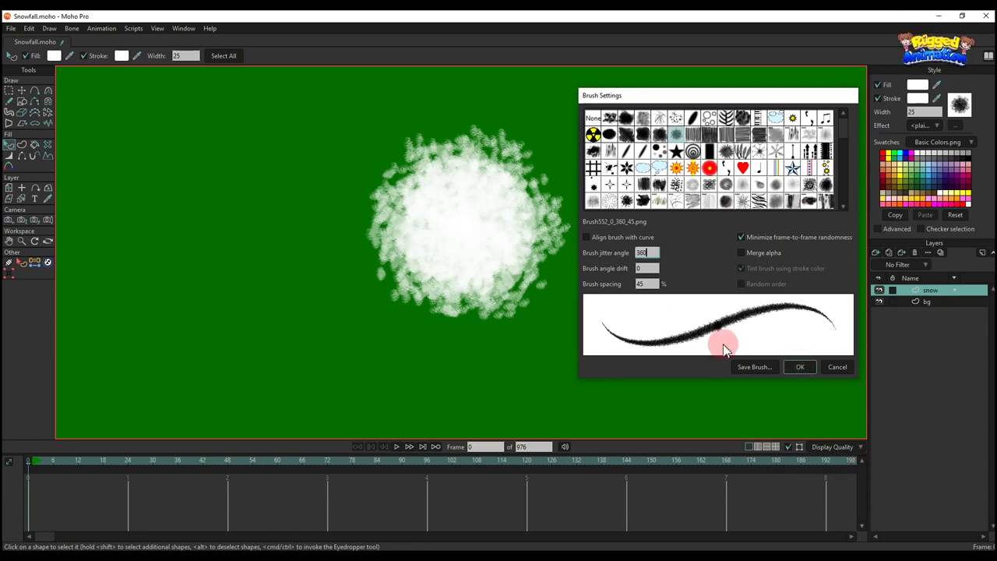
{"action": "left_click", "coordinate": [800, 369]}
Duplicate the snow layer as snow 2
{"action": "left_click", "coordinate": [886, 252]}
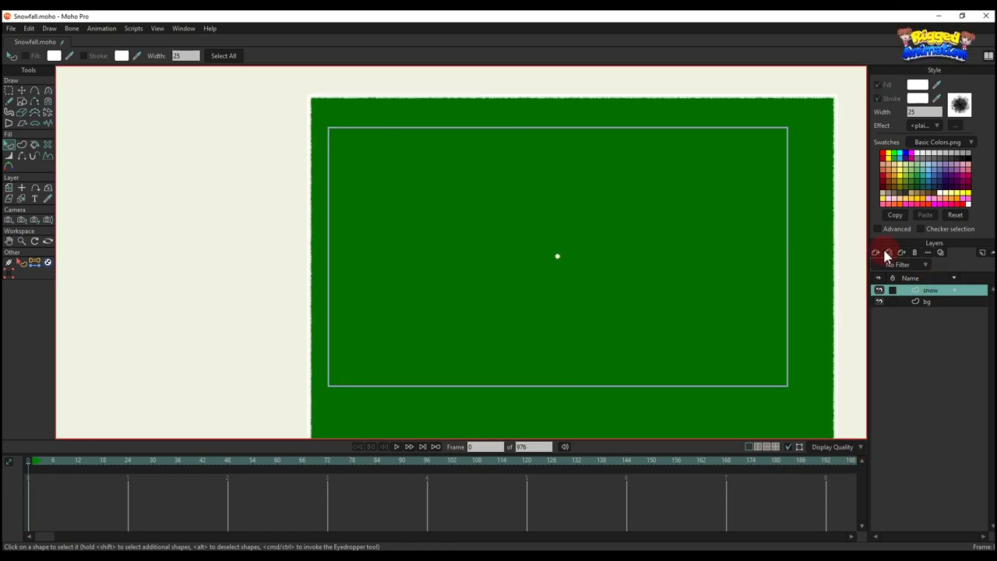
{"action": "left_click", "coordinate": [889, 253]}
{"action": "double_click", "coordinate": [927, 289]}
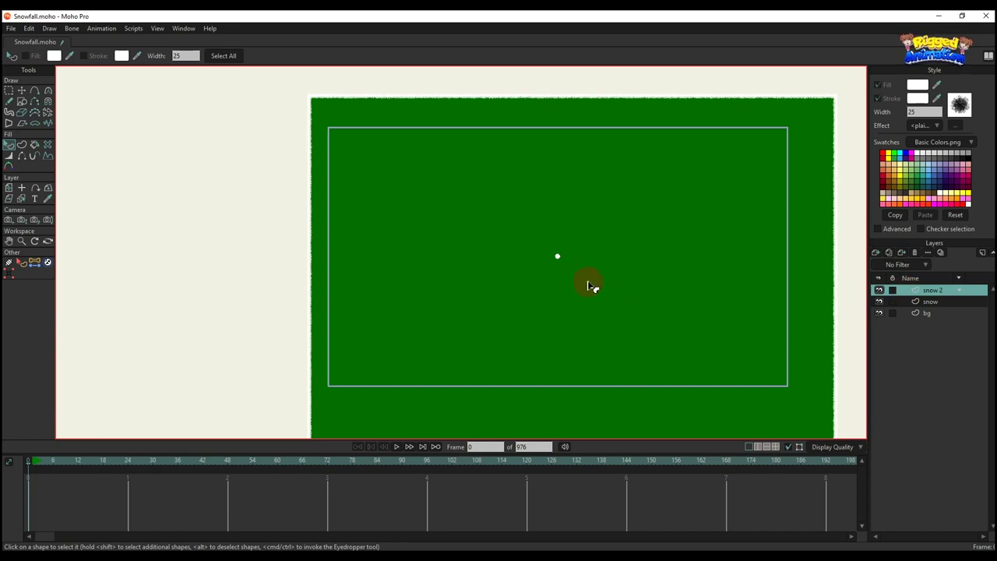
Reduce the stroke width of the flake on the snow 2 layer to 18
{"action": "key", "text": "g"}
{"action": "scroll", "coordinate": [561, 259], "scroll_direction": "up", "scroll_amount": 4}
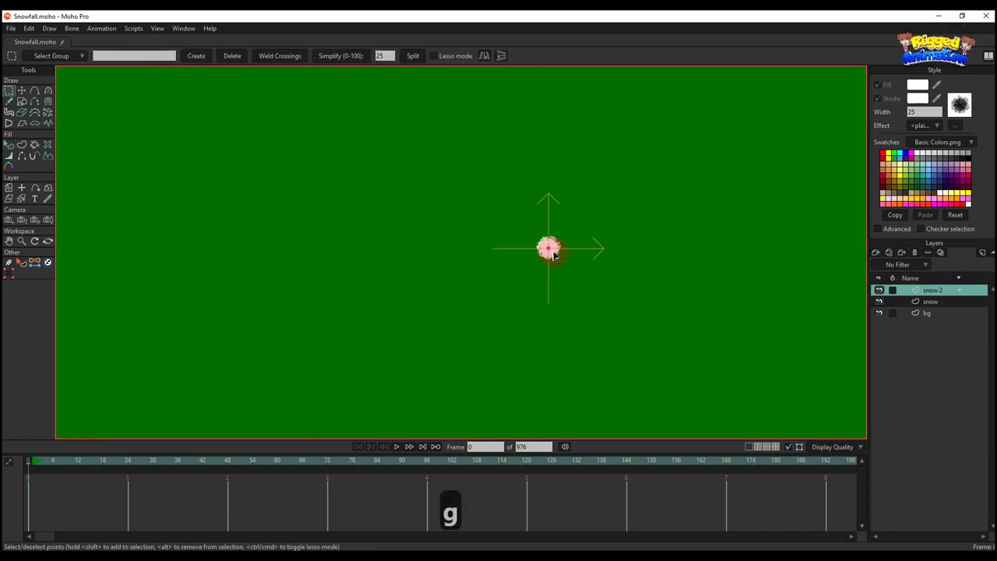
{"action": "left_click", "coordinate": [8, 146]}
{"action": "left_click", "coordinate": [224, 56]}
{"action": "left_click", "coordinate": [186, 56]}
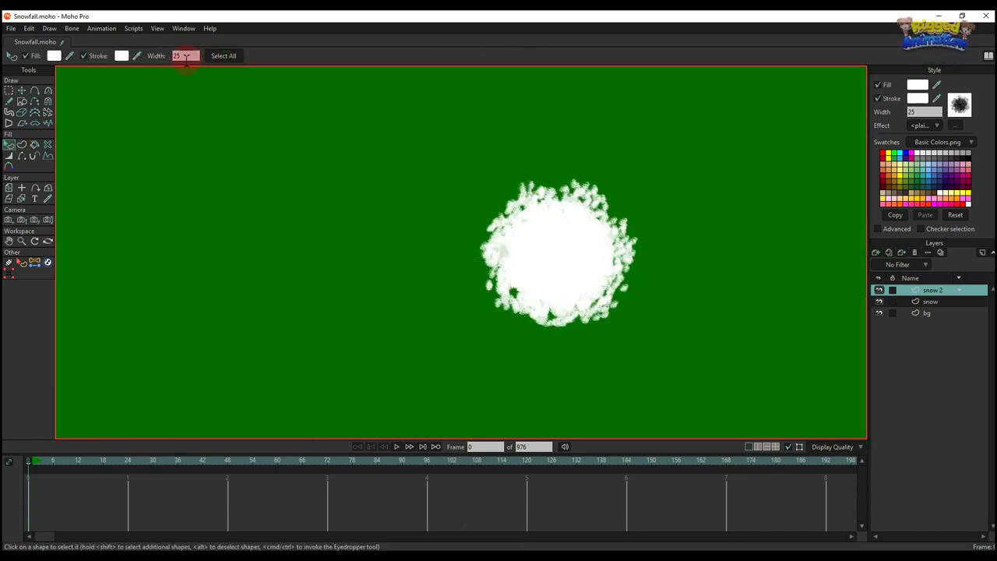
{"action": "type", "text": "21"}
{"action": "key", "text": "Return"}
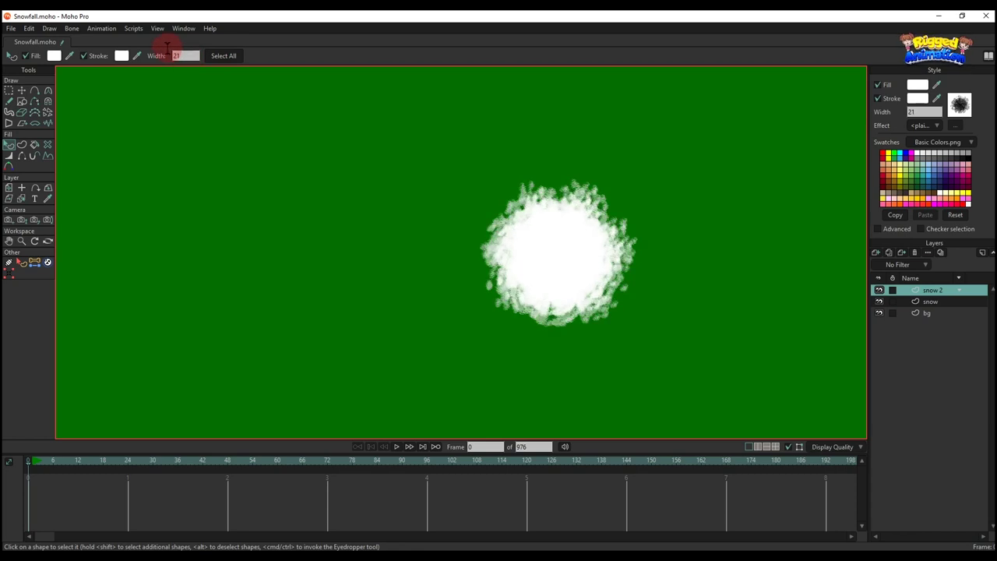
{"action": "type", "text": "20"}
{"action": "key", "text": "Return"}
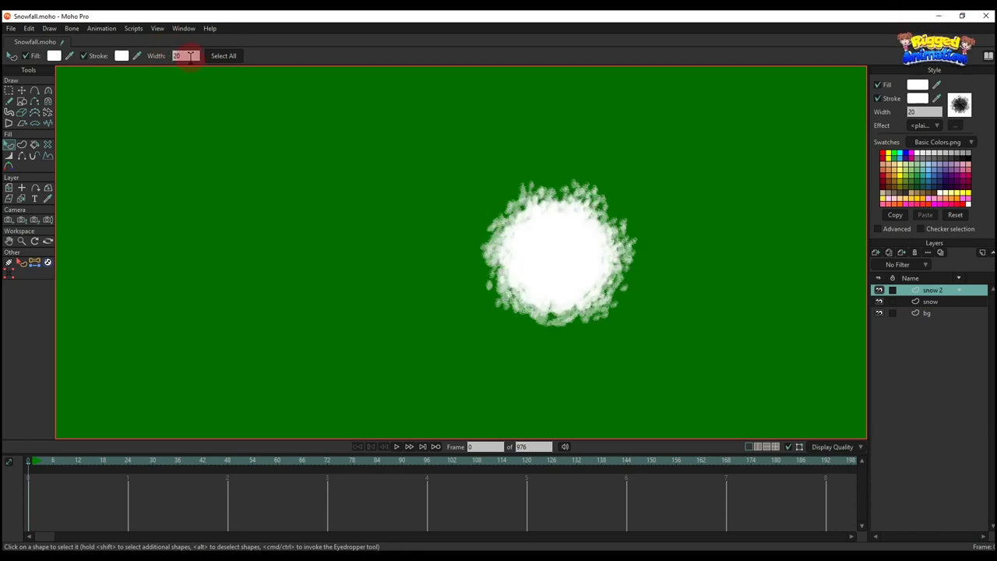
{"action": "type", "text": "18"}
{"action": "key", "text": "Return"}
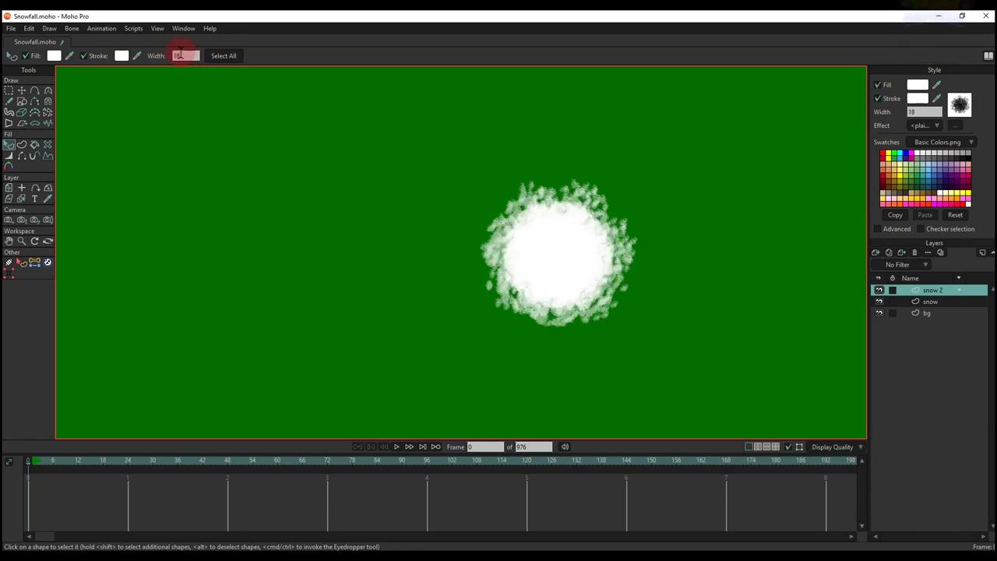
Toggle the visibility of the two snow layers to compare their flakes, leaving snow 2 hidden
{"action": "left_click", "coordinate": [878, 291]}
{"action": "left_click", "coordinate": [878, 291]}
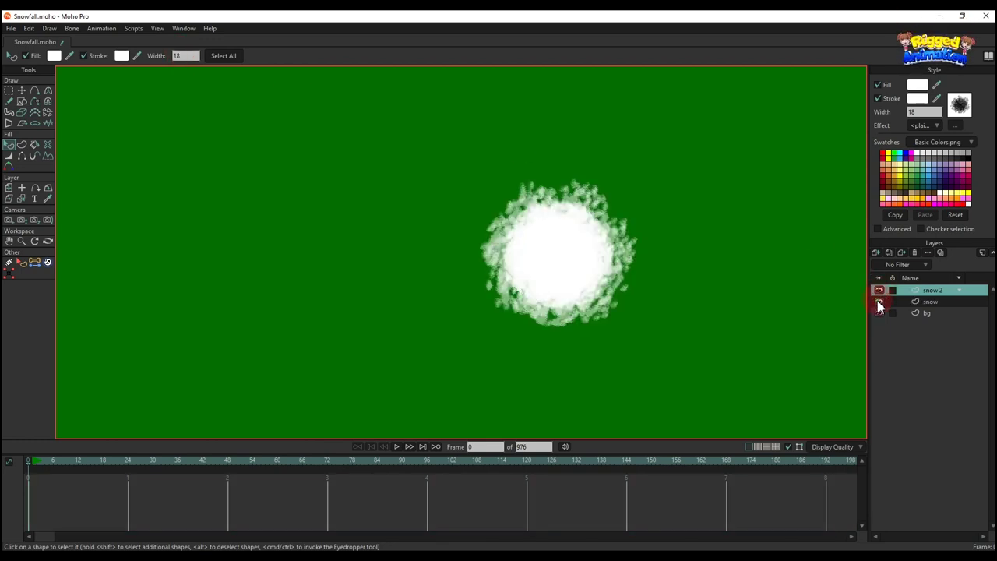
{"action": "left_click", "coordinate": [879, 303]}
At frame 24 on the snow layer, move the flake's points horizontally to about X 0.19
{"action": "left_click_drag", "start_coordinate": [107, 468], "coordinate": [129, 466]}
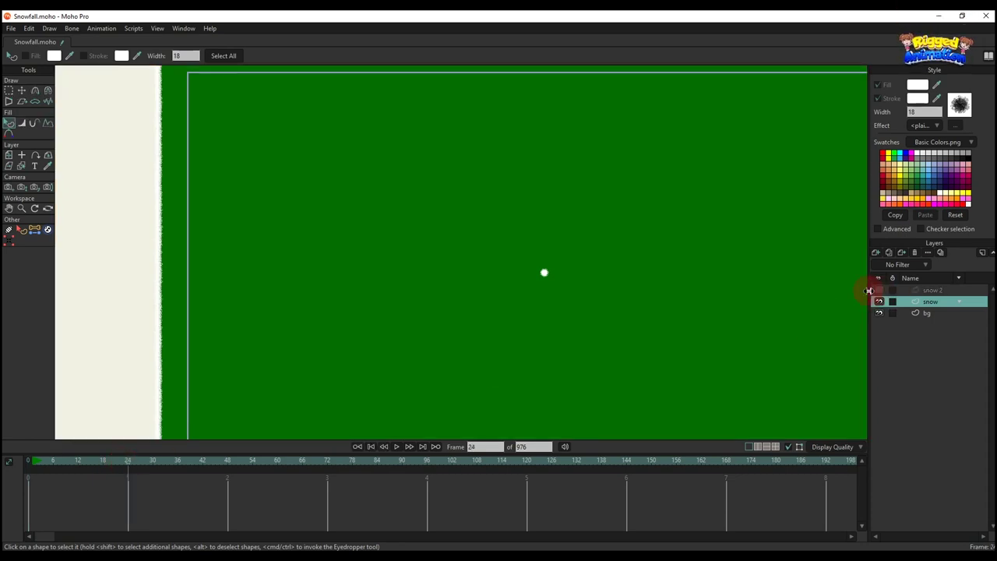
{"action": "key", "text": "t"}
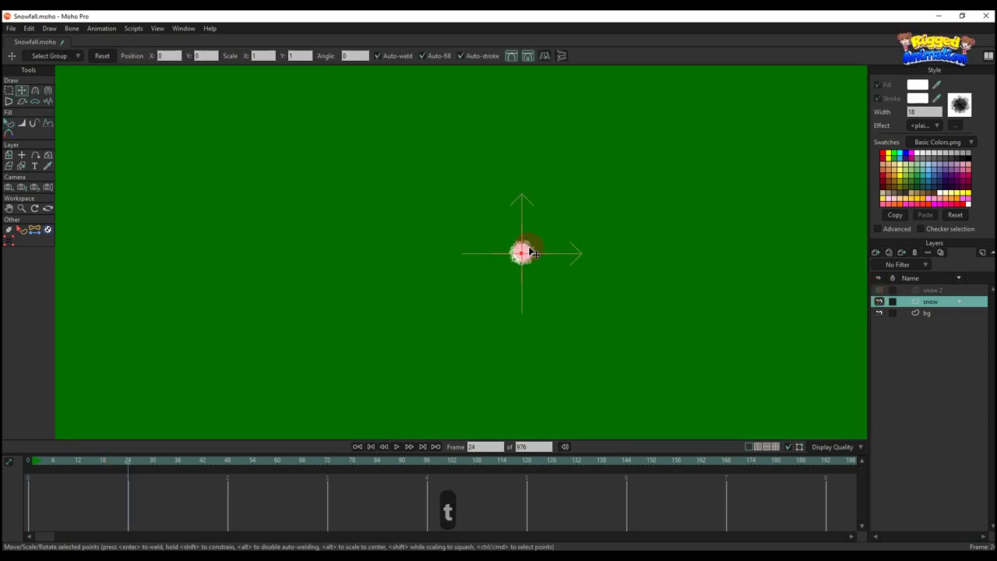
{"action": "left_click_drag", "start_coordinate": [532, 251], "coordinate": [639, 265]}
Copy the snow flake's starting keyframes to frame 48 and set those end keys to Cycle interpolation
{"action": "left_click_drag", "start_coordinate": [82, 510], "coordinate": [3, 456]}
{"action": "key", "text": "ctrl+c"}
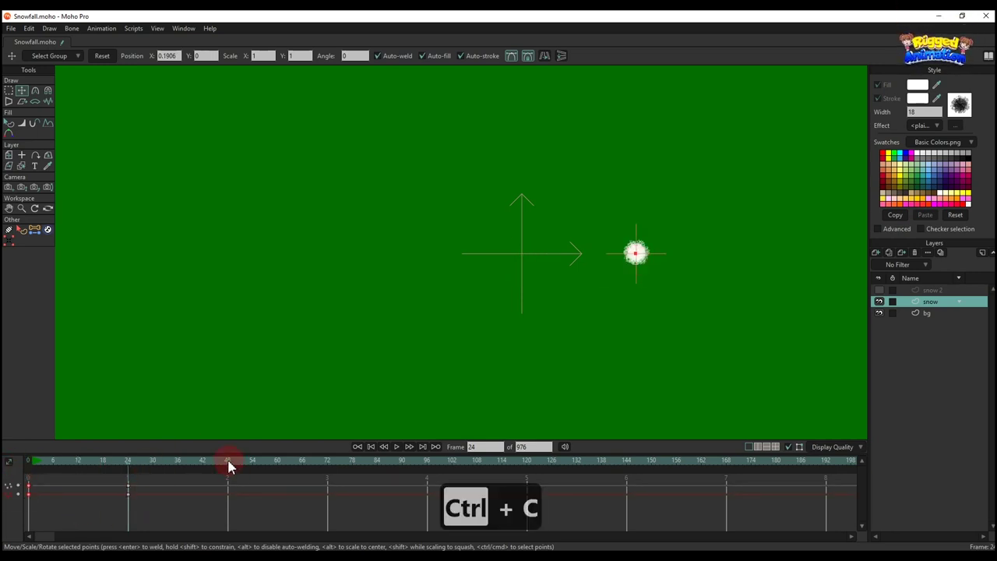
{"action": "left_click", "coordinate": [227, 462]}
{"action": "key", "text": "ctrl+v"}
{"action": "right_click", "coordinate": [227, 489]}
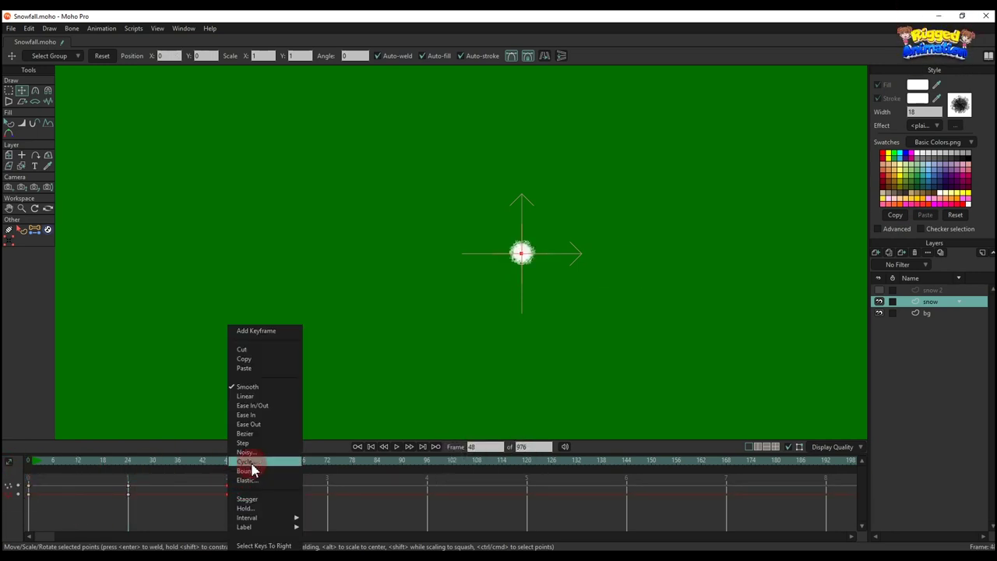
{"action": "left_click", "coordinate": [252, 468]}
{"action": "left_click", "coordinate": [581, 51]}
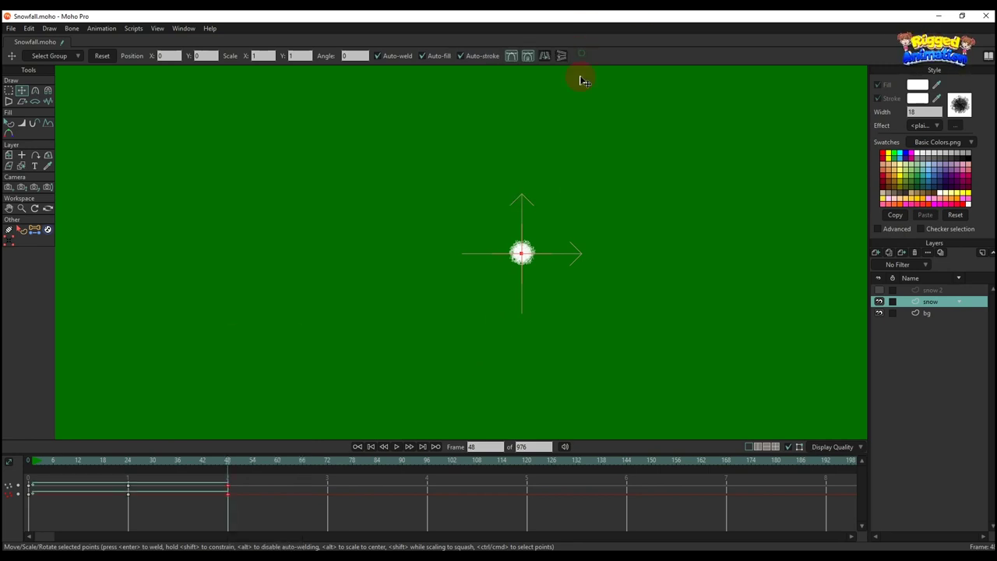
Preview the looping motion and reduce the snow flake's offset at frame 24 to about X 0.12
{"action": "left_click", "coordinate": [42, 460]}
{"action": "key", "text": "space"}
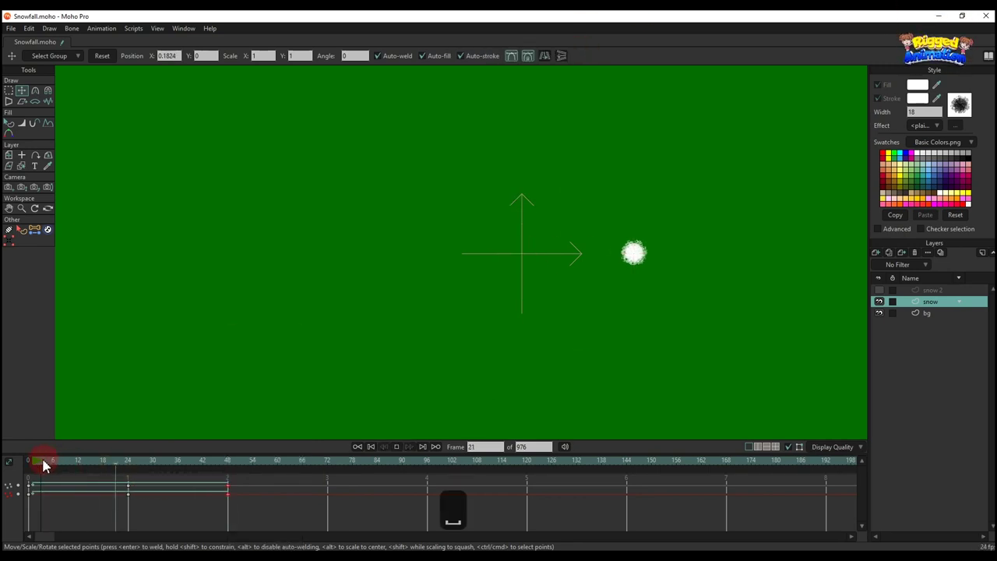
{"action": "key", "text": "t"}
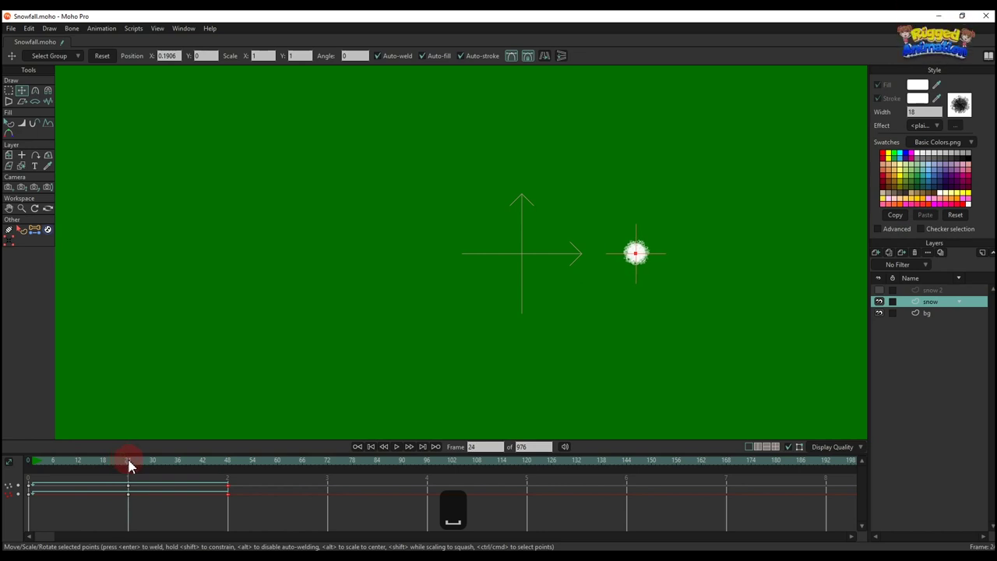
{"action": "left_click_drag", "start_coordinate": [647, 246], "coordinate": [593, 259]}
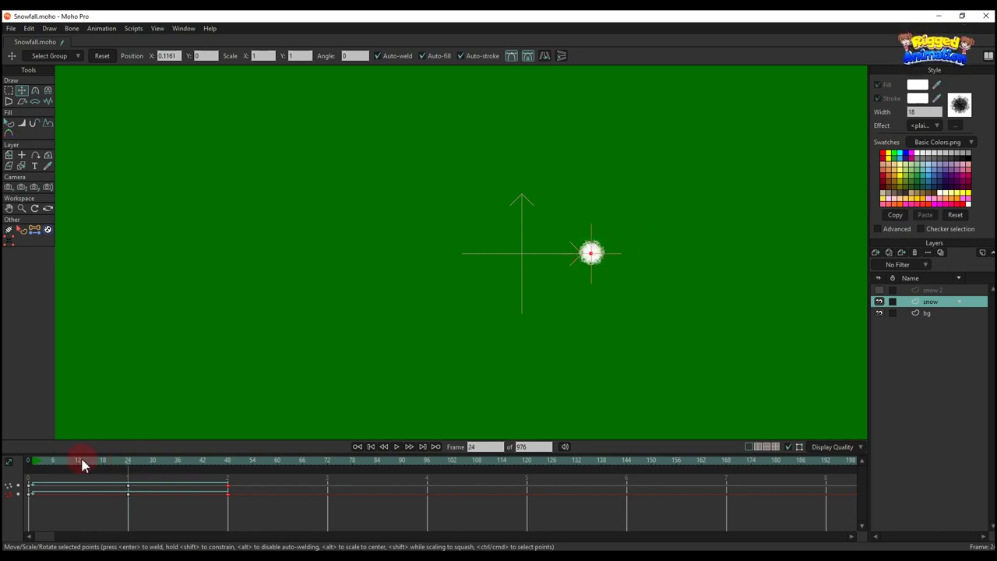
Play the animation from the start to check the snow flake's sideways sway
{"action": "left_click", "coordinate": [27, 463]}
{"action": "key", "text": "space"}
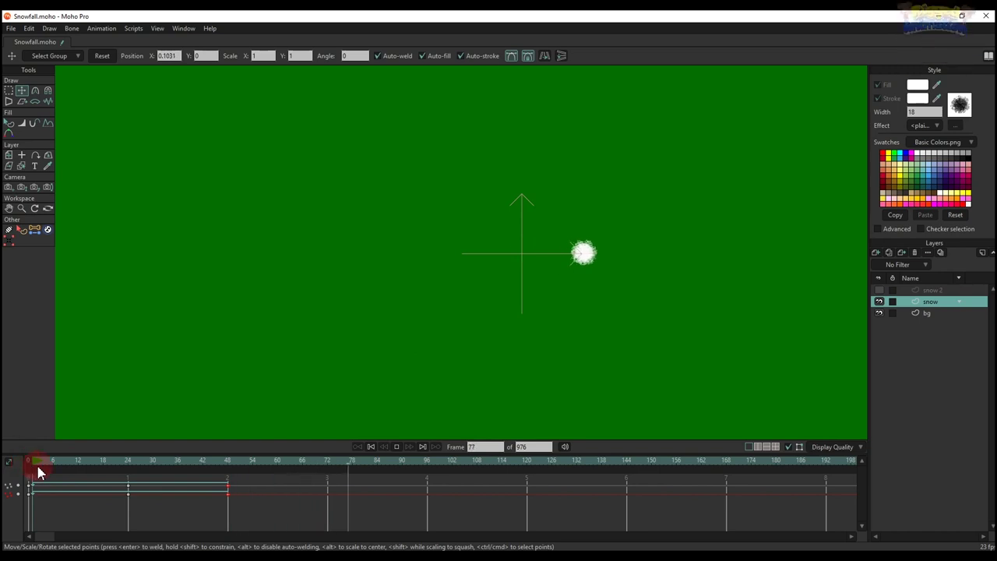
{"action": "left_click_drag", "start_coordinate": [38, 468], "coordinate": [129, 468]}
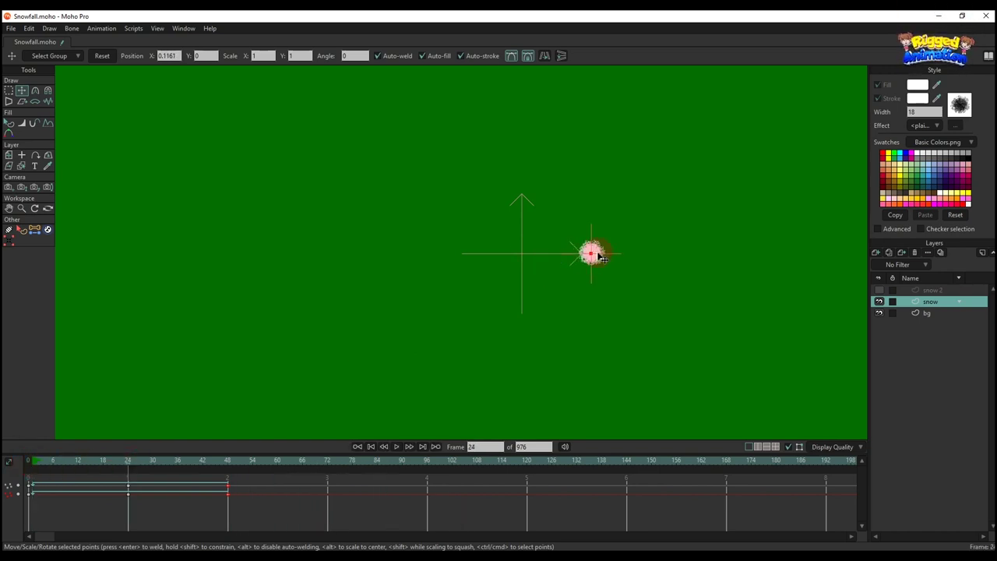
{"action": "left_click", "coordinate": [31, 468]}
{"action": "key", "text": "space"}
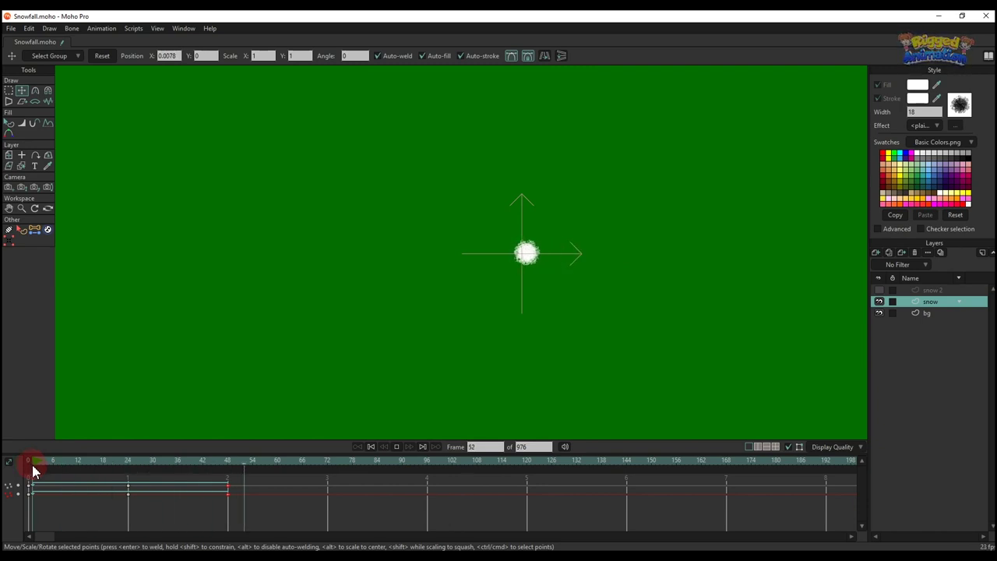
{"action": "key", "text": "space"}
Slow the snow flake's sway by moving its middle keys to frame 36 and its cycle keys to frame 72
{"action": "left_click_drag", "start_coordinate": [128, 489], "coordinate": [179, 494]}
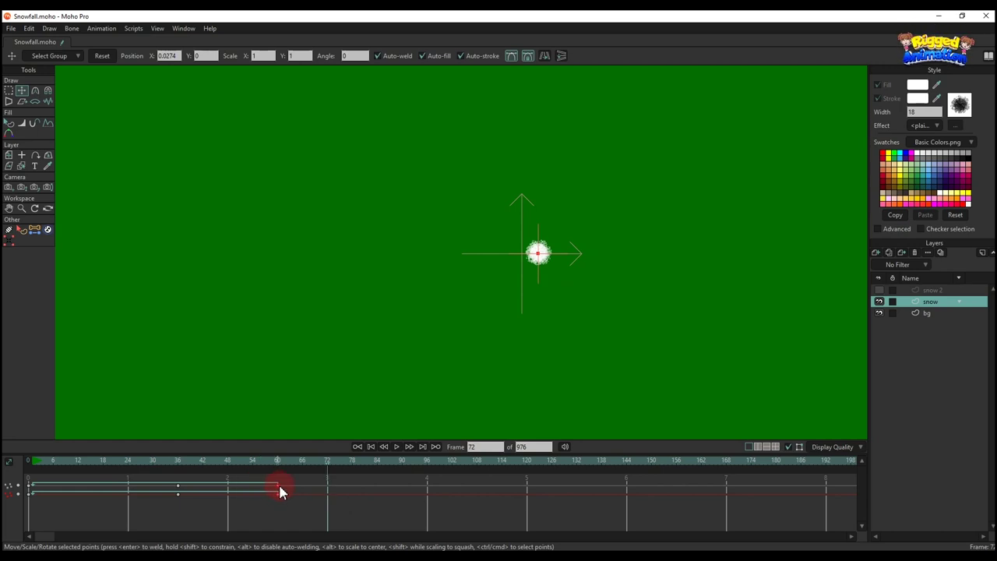
{"action": "left_click_drag", "start_coordinate": [281, 490], "coordinate": [329, 497]}
{"action": "left_click", "coordinate": [25, 462]}
{"action": "key", "text": "space"}
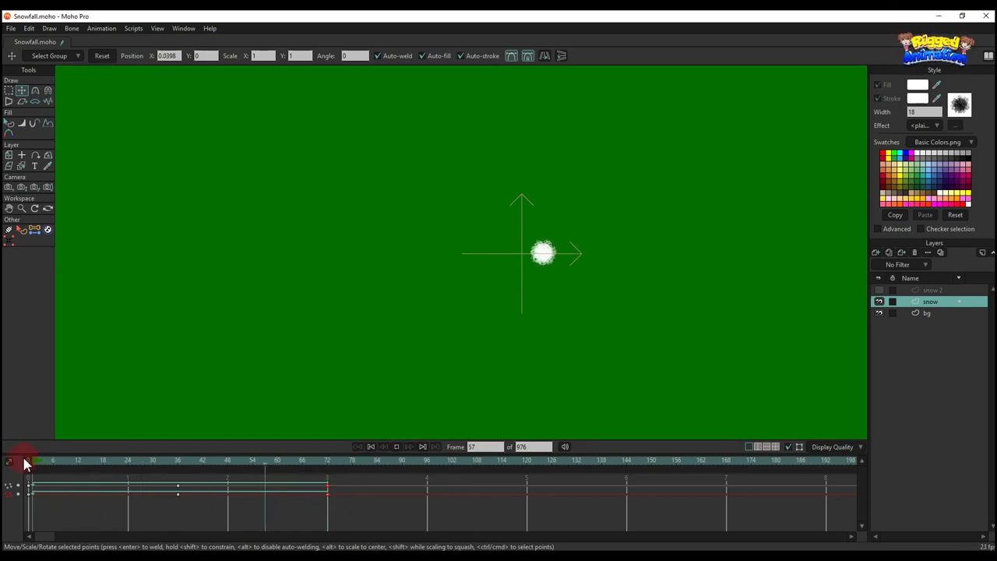
{"action": "key", "text": "space"}
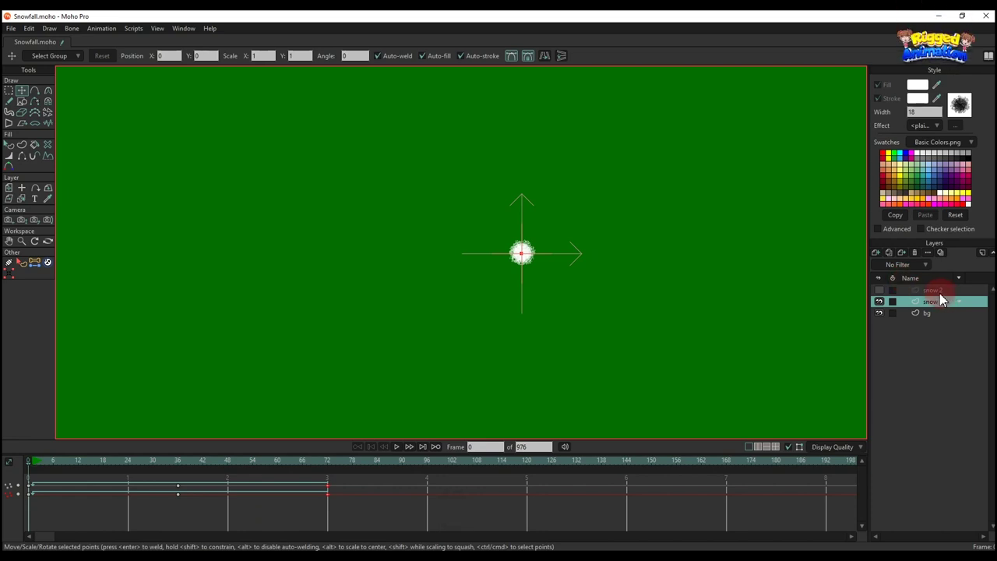
Show the snow 2 layer and, at frame 36, move its flake's points the opposite way to about X -0.14
{"action": "left_click", "coordinate": [931, 290]}
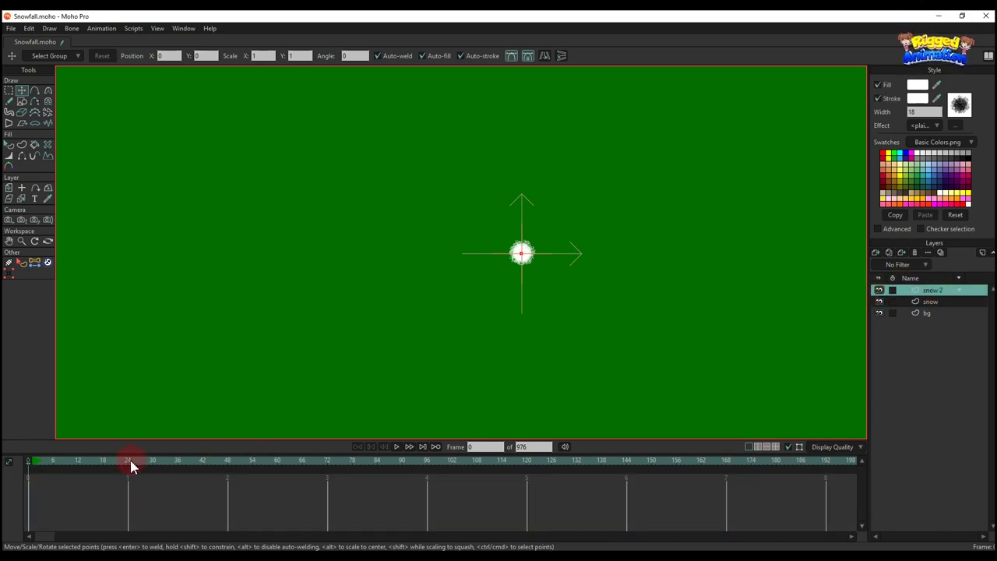
{"action": "left_click_drag", "start_coordinate": [130, 463], "coordinate": [182, 470]}
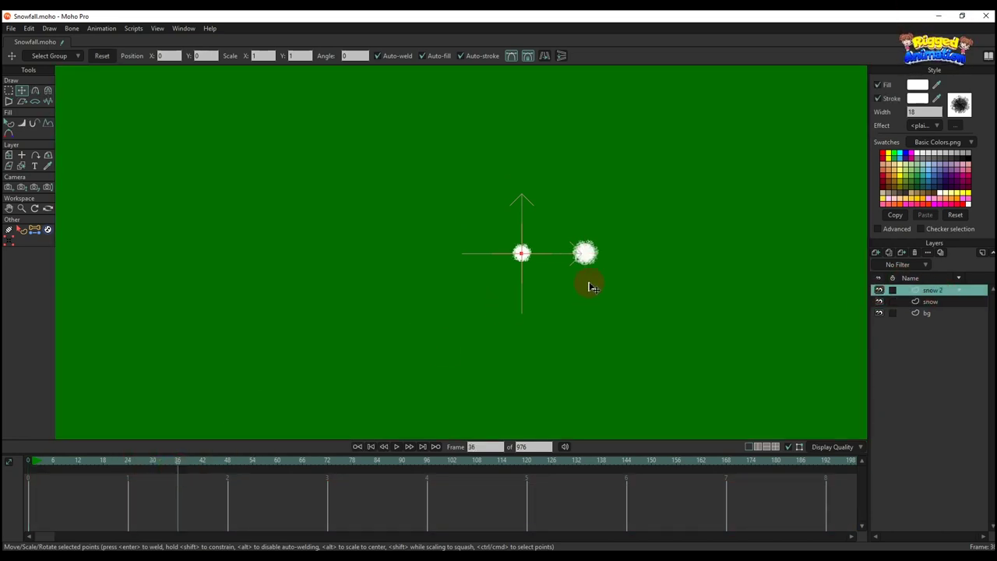
{"action": "key", "text": "m"}
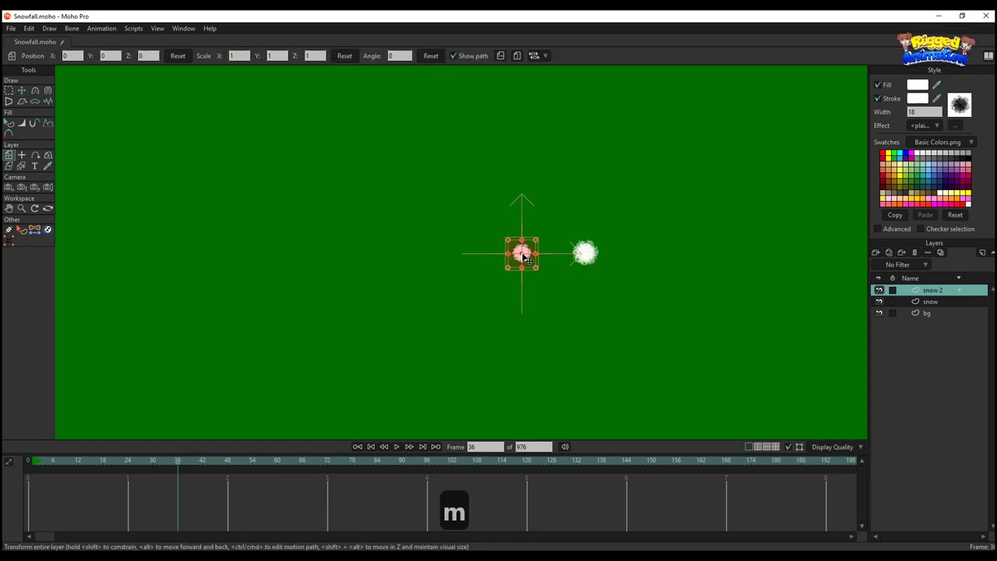
{"action": "key", "text": "t"}
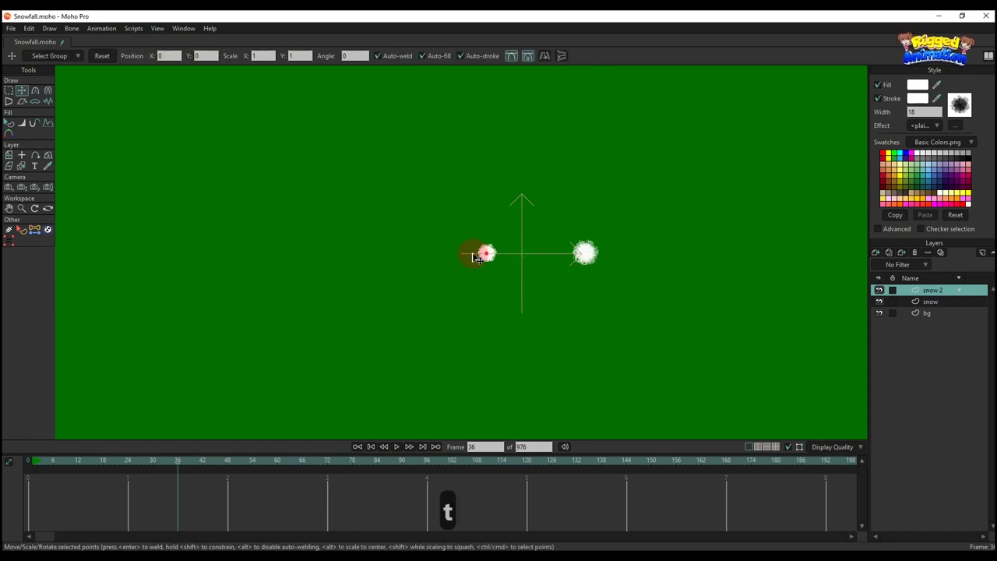
{"action": "left_click_drag", "start_coordinate": [478, 258], "coordinate": [426, 262]}
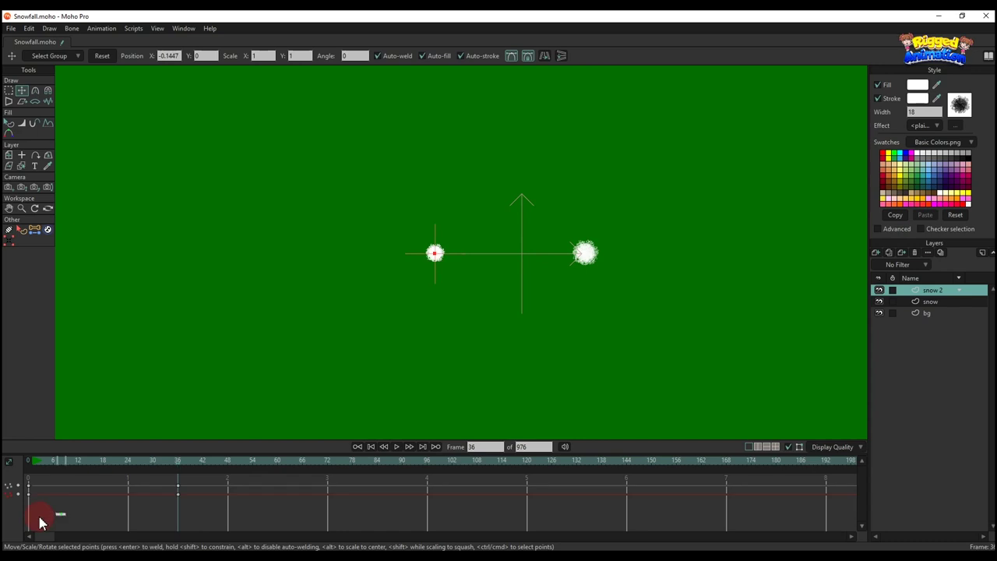
Copy snow 2's starting keyframes to frame 72 with Cycle interpolation and preview both flakes swaying
{"action": "key", "text": "ctrl+c"}
{"action": "left_click", "coordinate": [328, 465]}
{"action": "key", "text": "ctrl+v"}
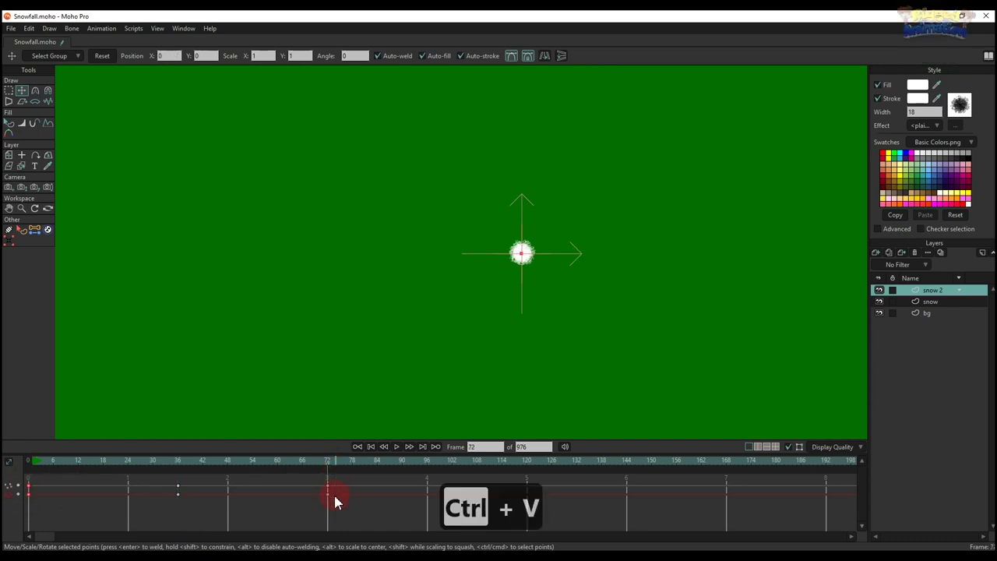
{"action": "right_click", "coordinate": [326, 489]}
{"action": "left_click", "coordinate": [345, 467]}
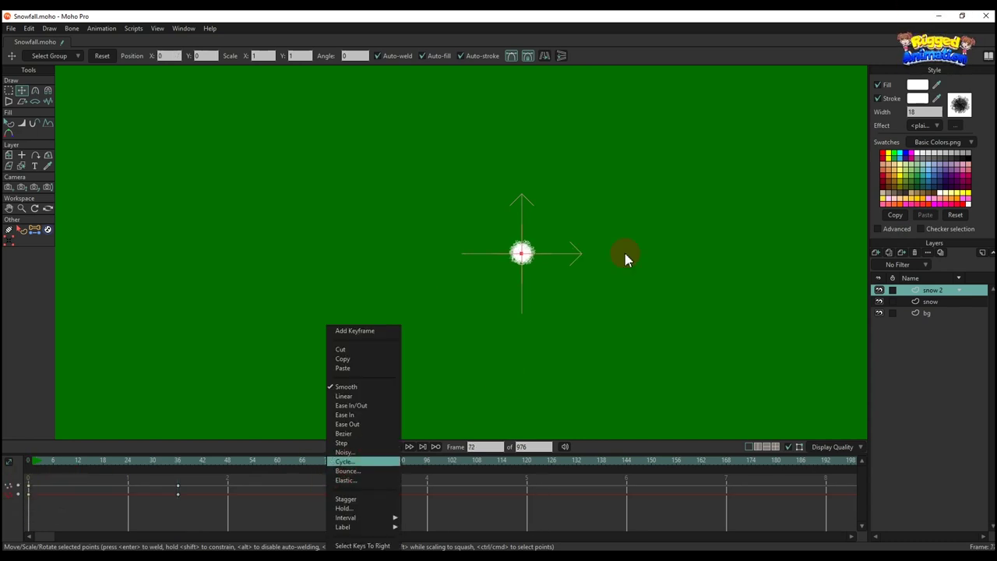
{"action": "left_click", "coordinate": [581, 52]}
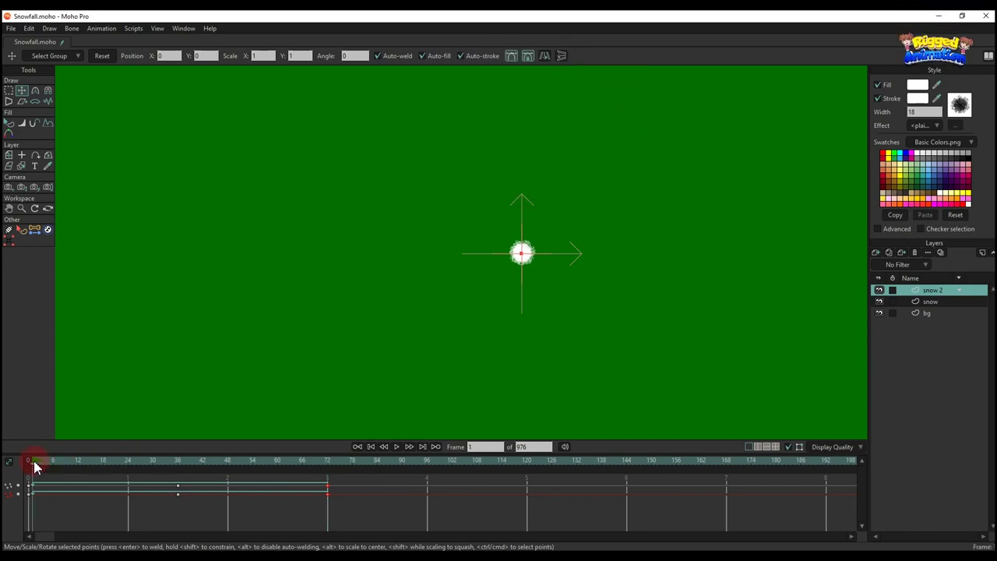
{"action": "key", "text": "space"}
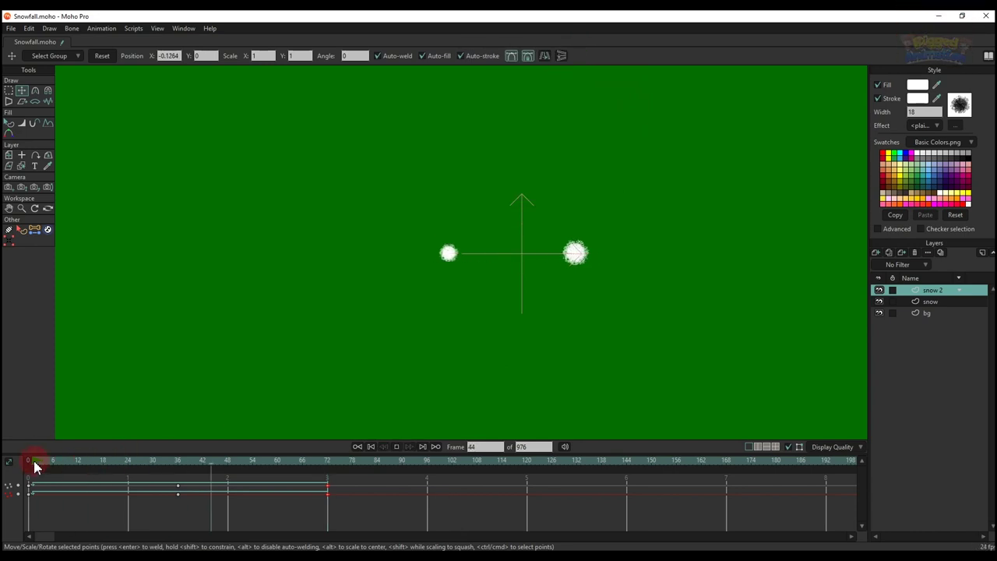
{"action": "key", "text": "space"}
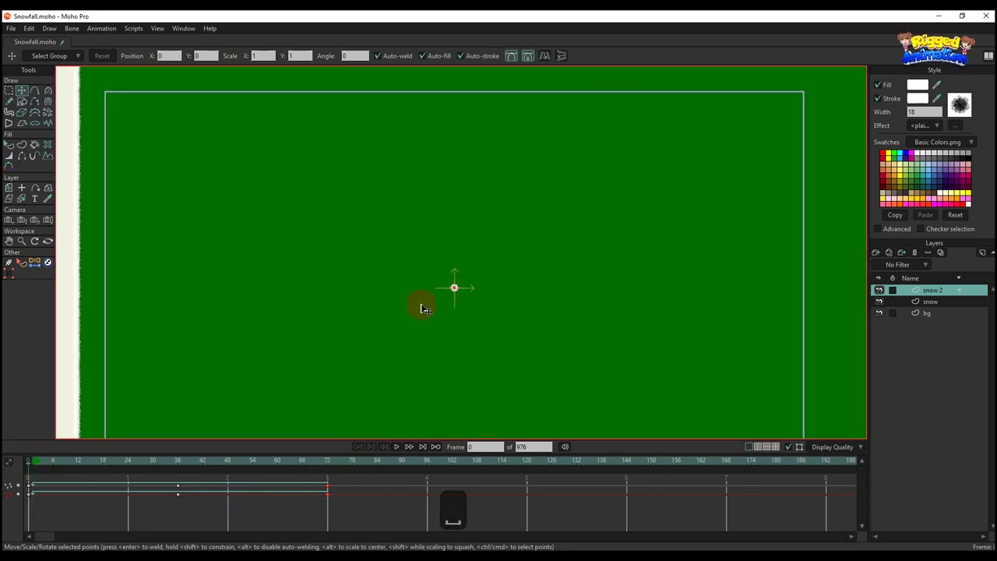
Add a particle layer above the snow layers and name it Snowfall
{"action": "scroll", "coordinate": [421, 309], "scroll_direction": "down", "scroll_amount": 2}
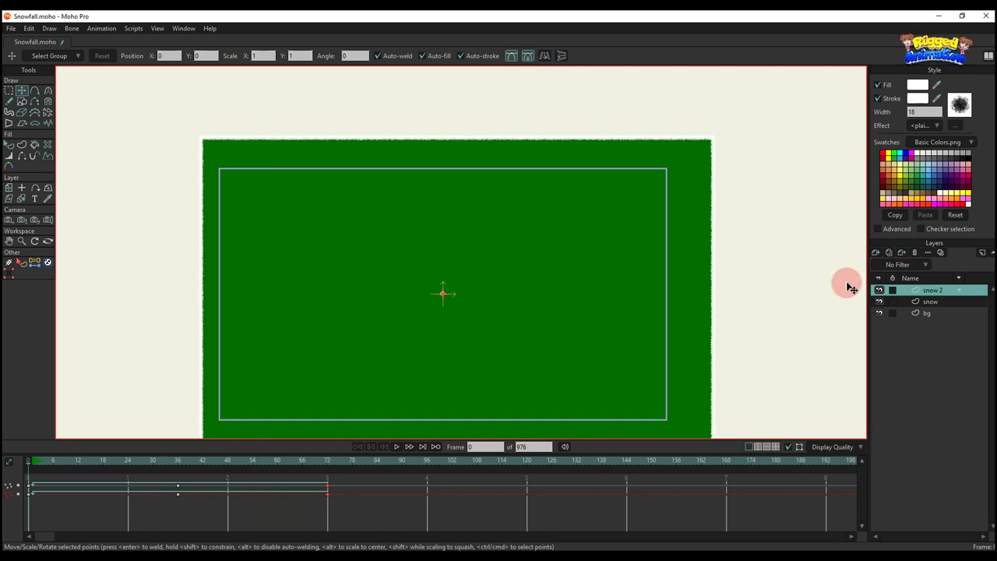
{"action": "left_click", "coordinate": [876, 256]}
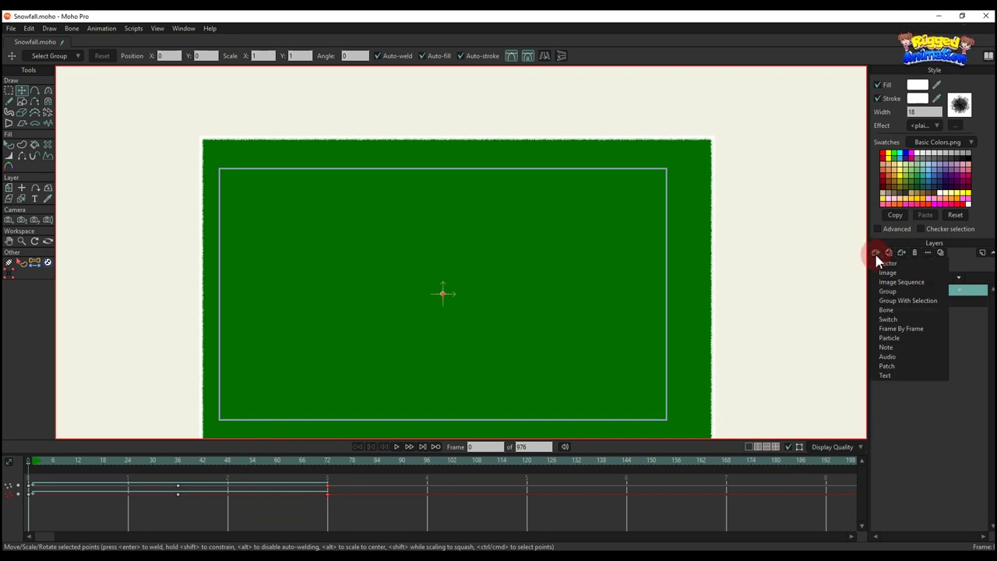
{"action": "left_click", "coordinate": [901, 340]}
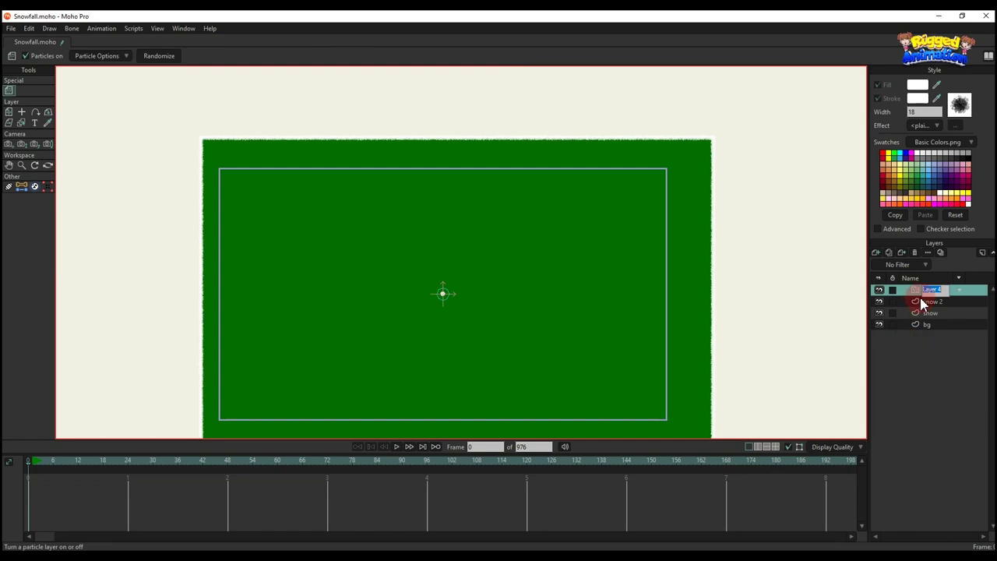
{"action": "type", "text": "S"}
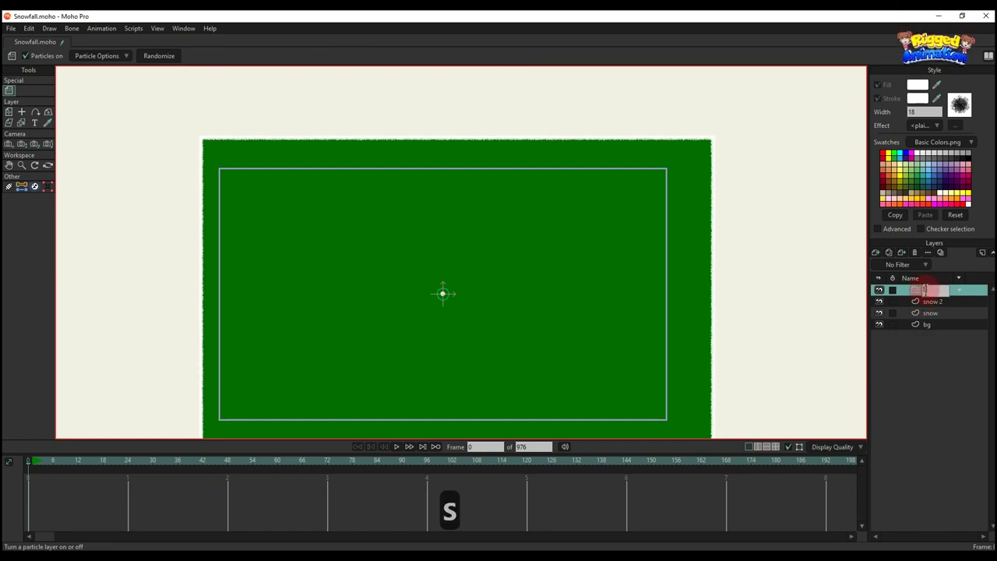
{"action": "type", "text": "nowfa"}
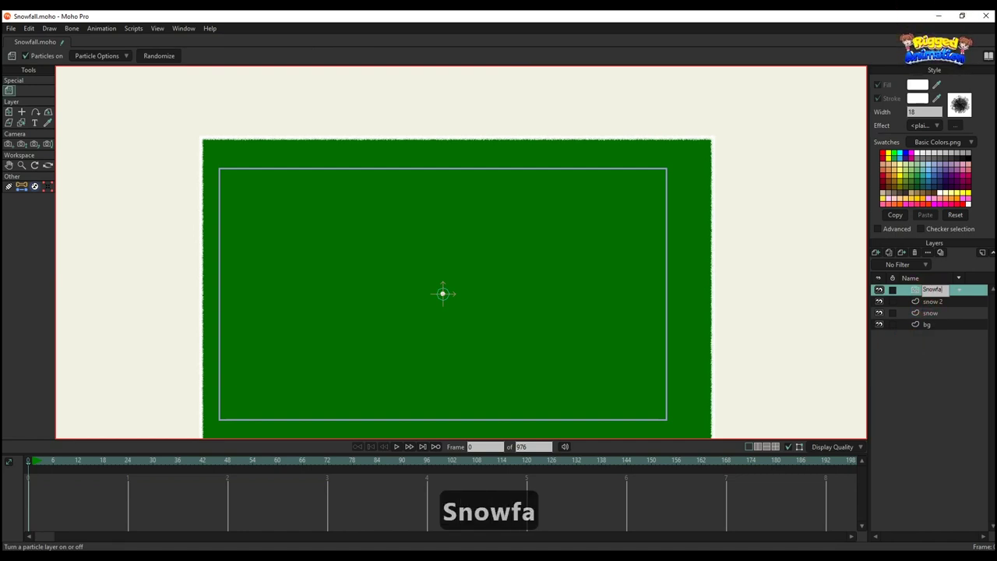
{"action": "type", "text": "ll"}
{"action": "key", "text": "Return"}
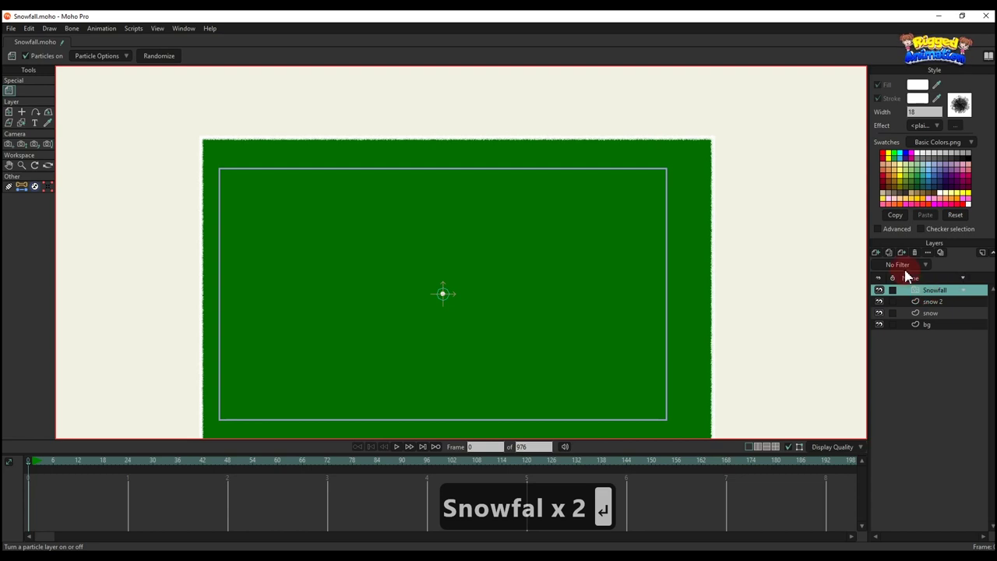
Move the snow 2 and snow layers into the Snowfall particle layer and play the particle animation
{"action": "left_click", "coordinate": [954, 302]}
{"action": "left_click", "coordinate": [931, 313], "text": "shift"}
{"action": "left_click_drag", "start_coordinate": [933, 302], "coordinate": [929, 294]}
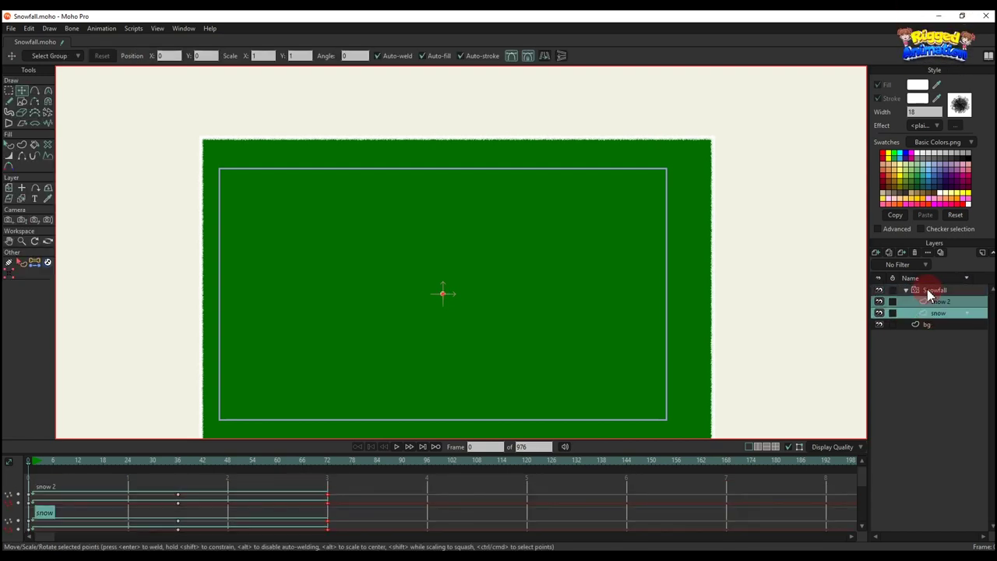
{"action": "left_click", "coordinate": [928, 292]}
{"action": "key", "text": "space"}
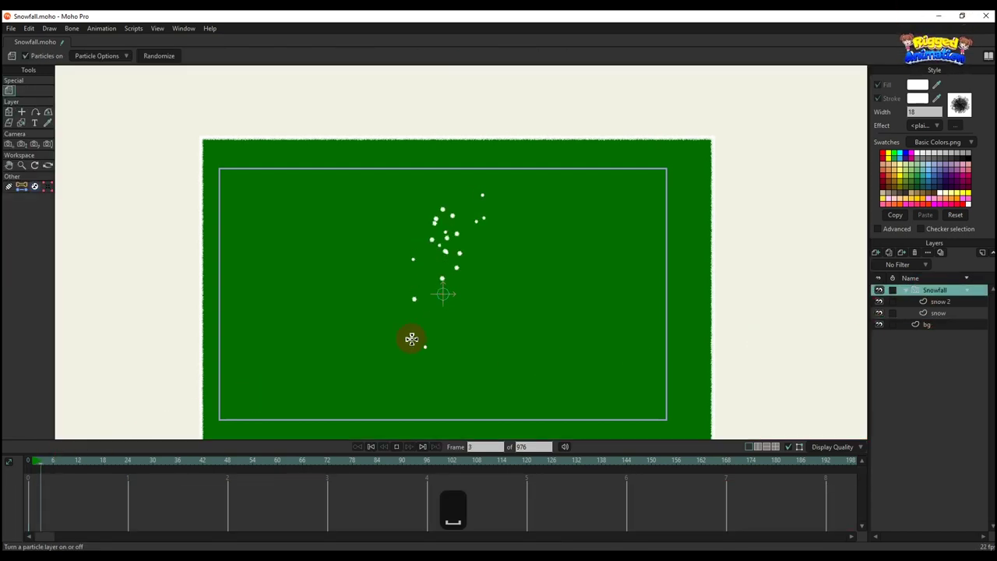
Set the Snowfall layer's particle count, preview particles and lifetime to 300 each
{"action": "left_click", "coordinate": [92, 56]}
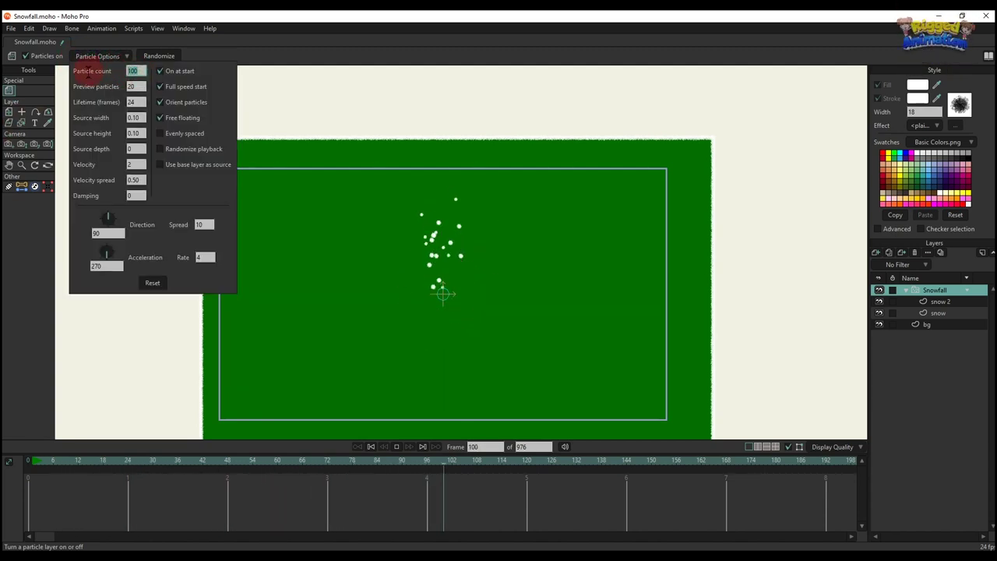
{"action": "type", "text": "300"}
{"action": "key", "text": "Tab"}
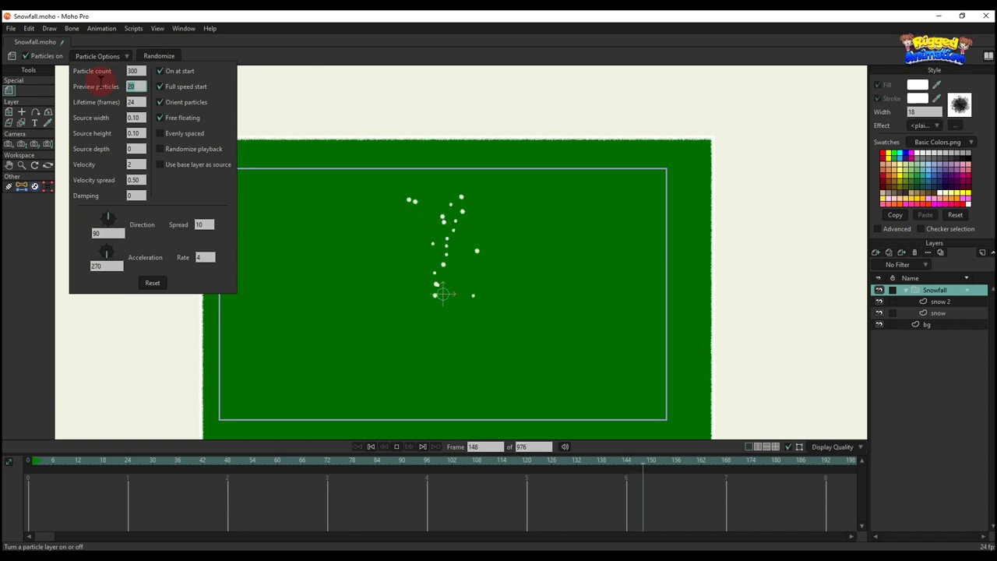
{"action": "type", "text": "300"}
{"action": "left_click", "coordinate": [132, 101]}
{"action": "type", "text": "300"}
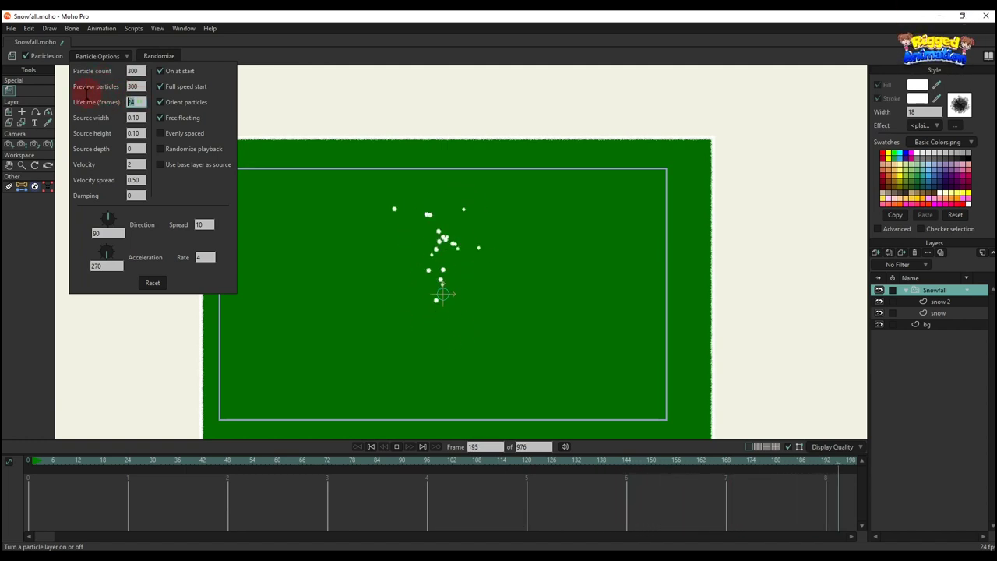
Widen the particle source to 4.60 and set its source height to 0
{"action": "left_click", "coordinate": [132, 117]}
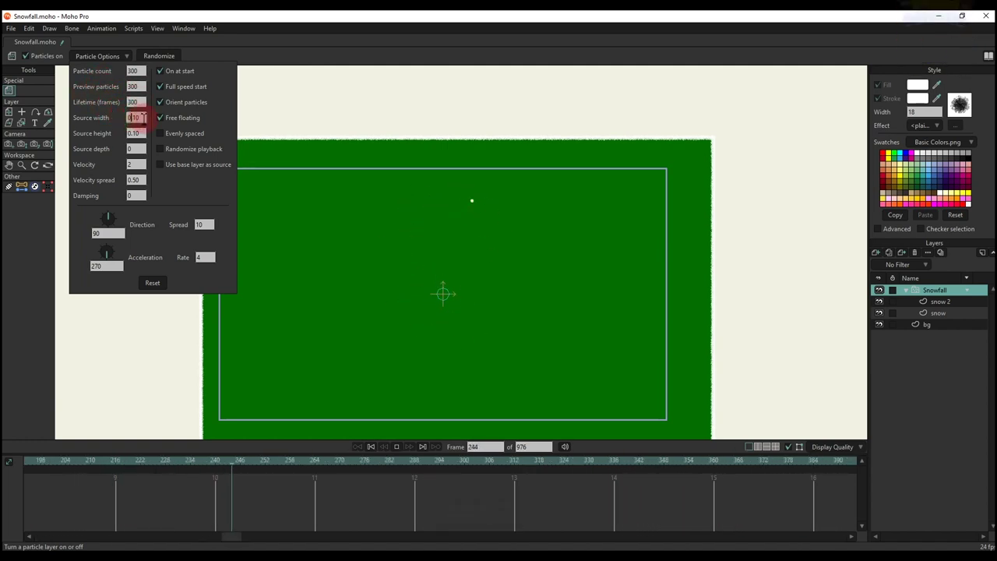
{"action": "scroll", "coordinate": [141, 120], "scroll_direction": "up", "scroll_amount": 10}
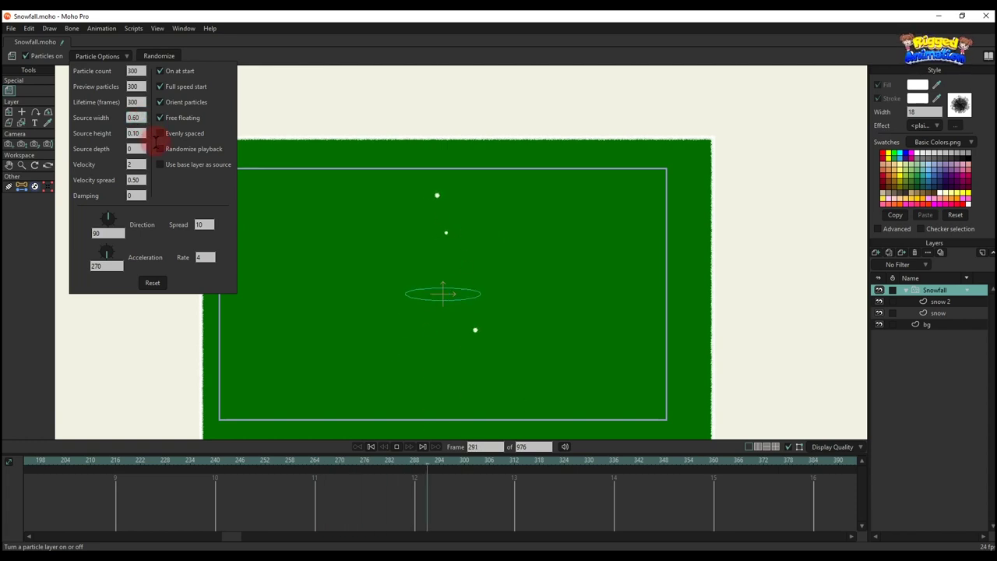
{"action": "scroll", "coordinate": [141, 119], "scroll_direction": "up", "scroll_amount": 20}
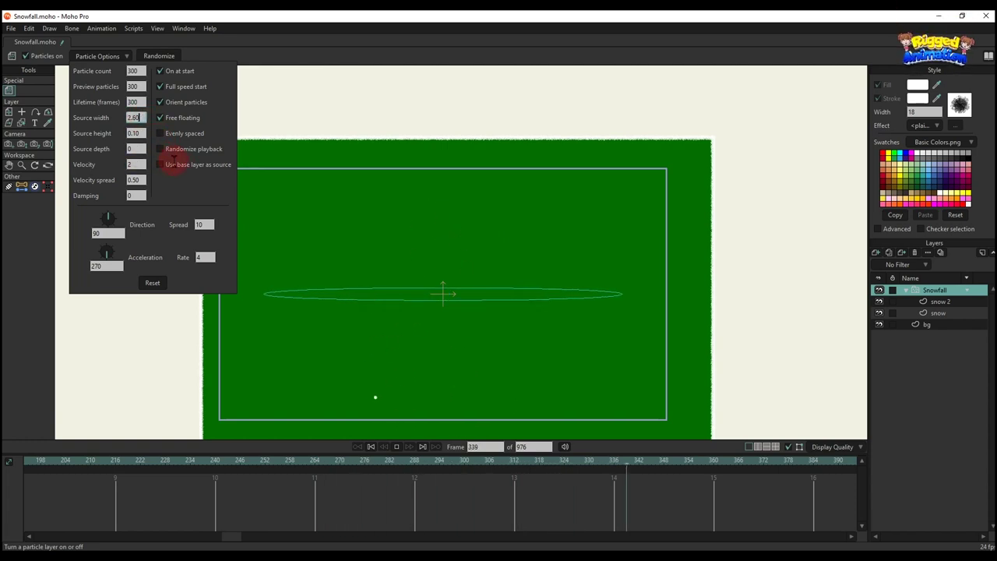
{"action": "left_click", "coordinate": [134, 134]}
{"action": "type", "text": "0"}
{"action": "left_click", "coordinate": [134, 148]}
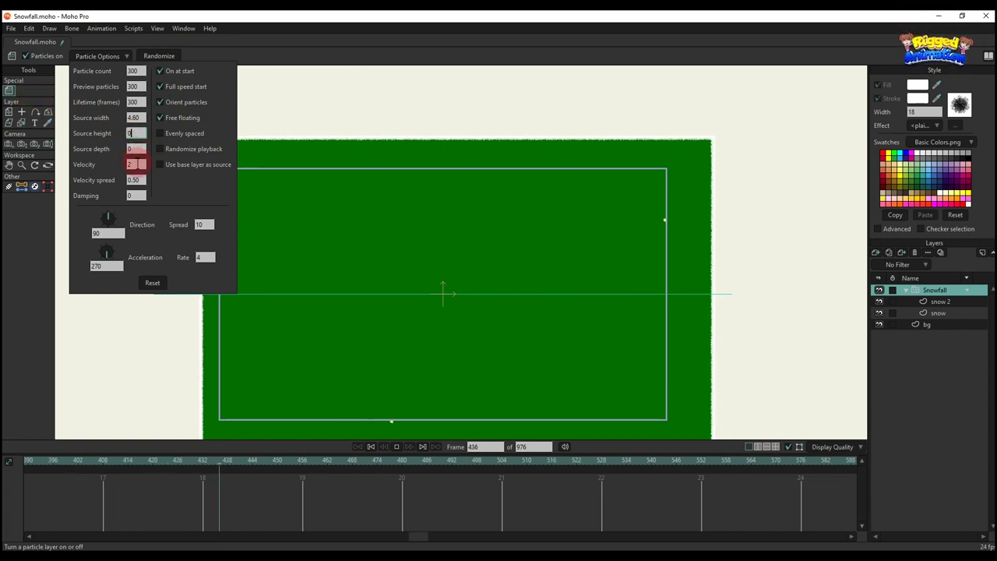
Set the particles' velocity, velocity spread, direction spread and acceleration rate to 0
{"action": "left_click", "coordinate": [134, 164]}
{"action": "type", "text": "0"}
{"action": "left_click", "coordinate": [134, 179]}
{"action": "type", "text": "0"}
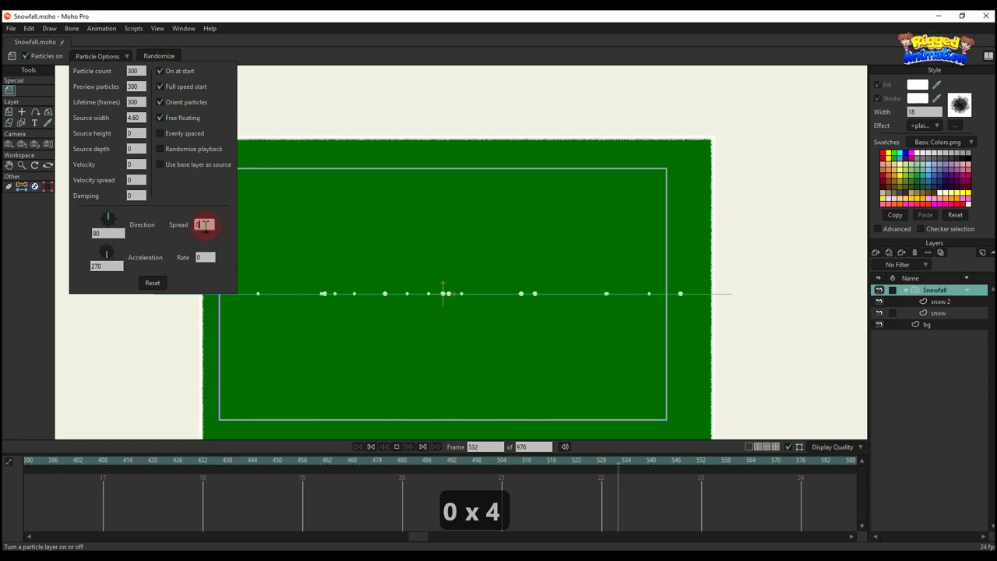
Set the particles' acceleration rate to 0.75 in the particle options
{"action": "scroll", "coordinate": [324, 269], "scroll_direction": "up", "scroll_amount": 2}
{"action": "left_click_drag", "start_coordinate": [403, 283], "coordinate": [461, 258]}
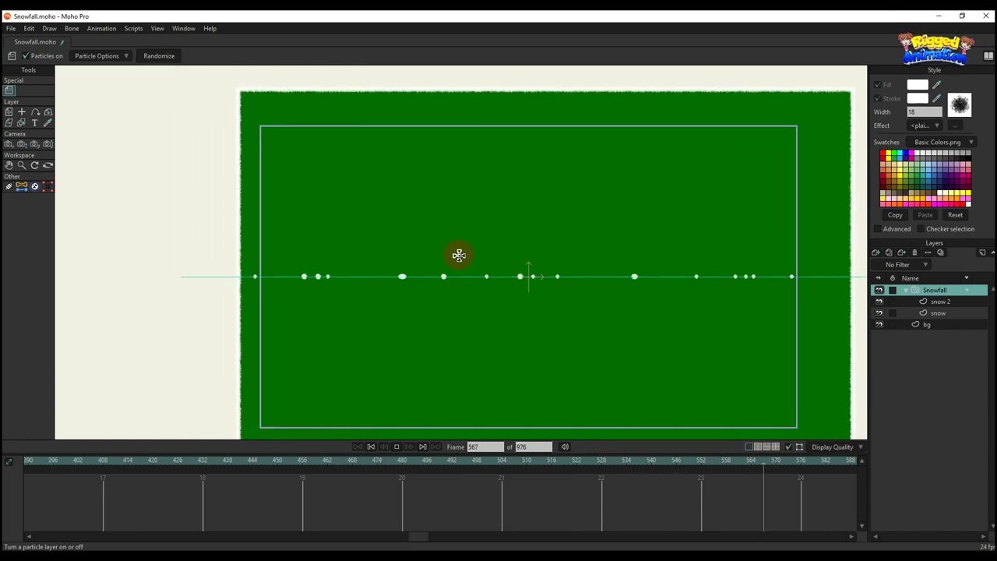
{"action": "left_click", "coordinate": [101, 56]}
{"action": "left_click", "coordinate": [205, 258]}
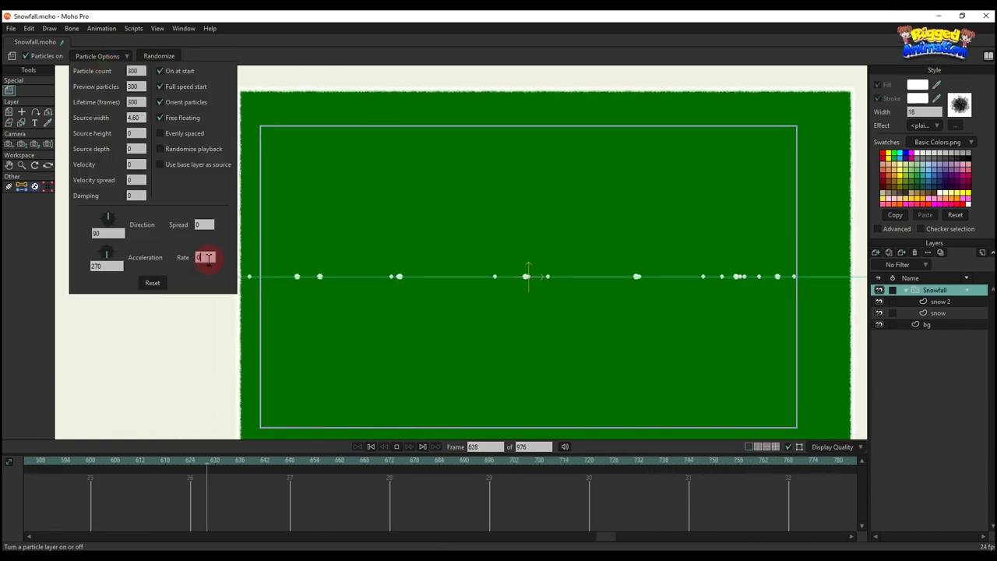
{"action": "type", "text": "0."}
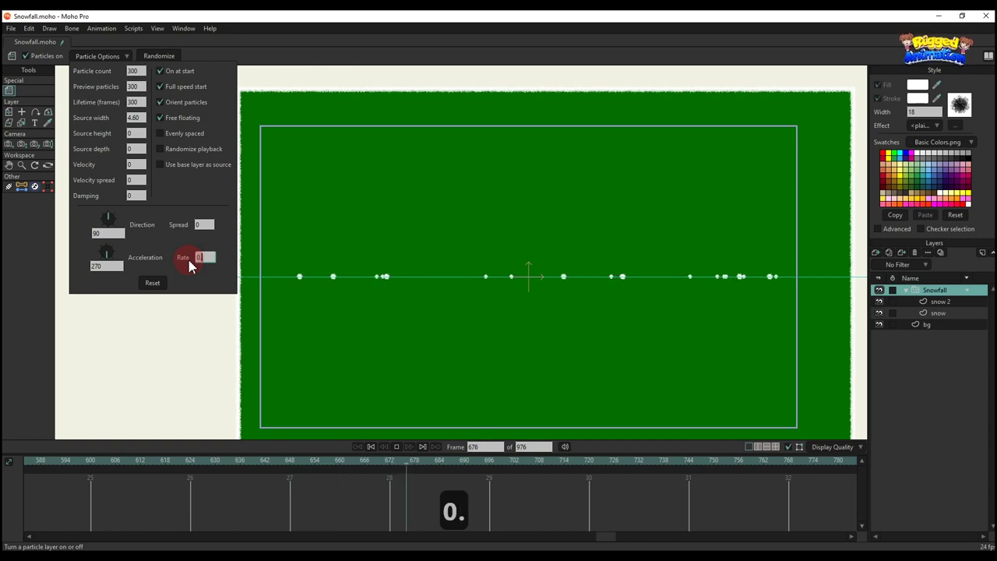
{"action": "type", "text": "75"}
{"action": "left_click", "coordinate": [204, 224]}
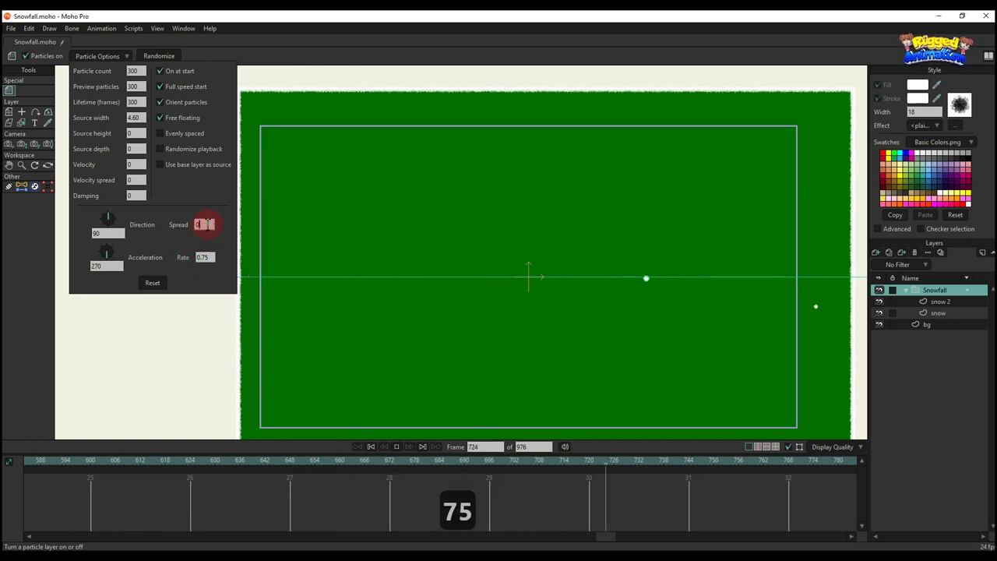
Set the particle source depth to 2
{"action": "left_click", "coordinate": [134, 134]}
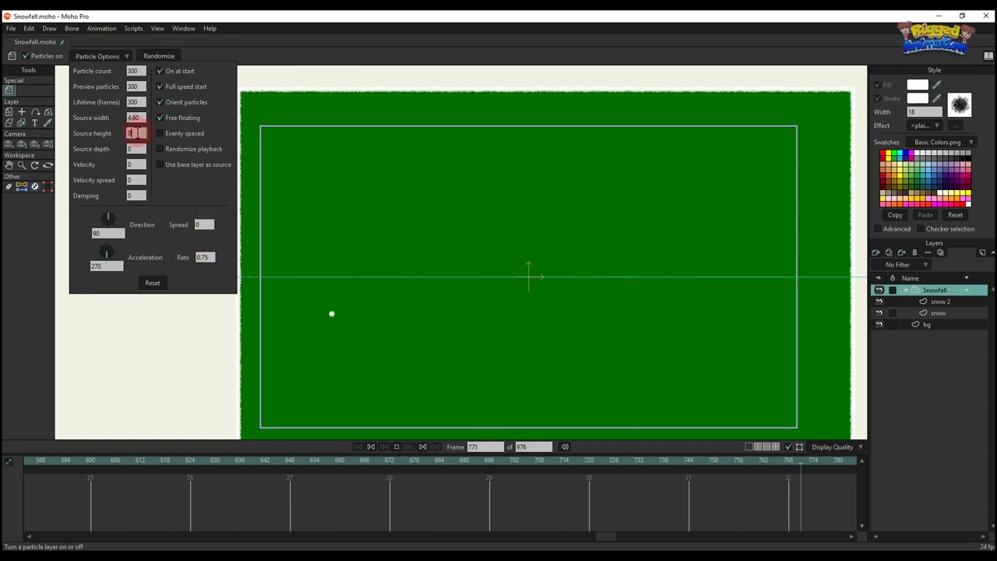
{"action": "left_click", "coordinate": [136, 149]}
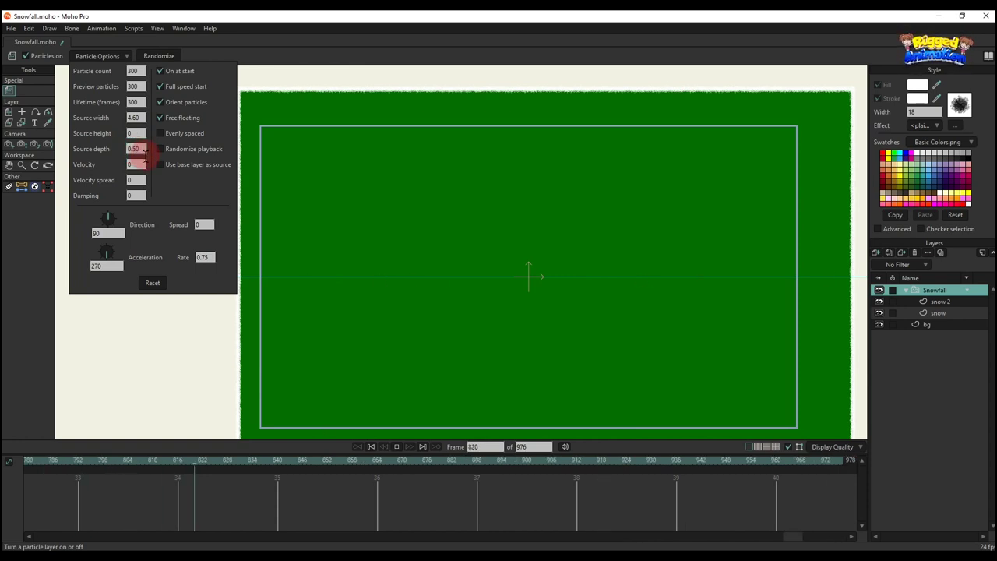
{"action": "left_click", "coordinate": [133, 149]}
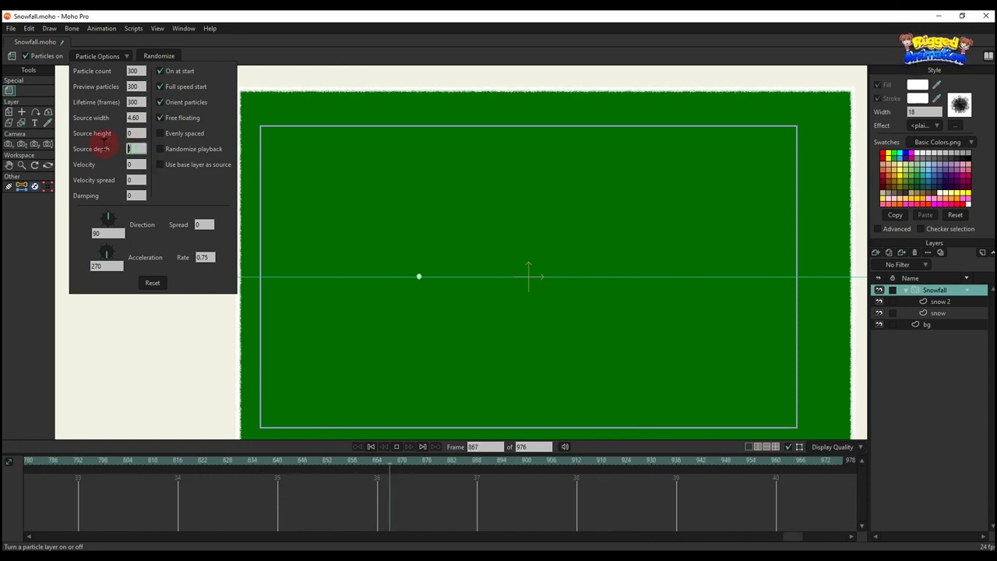
{"action": "type", "text": "2"}
{"action": "left_click", "coordinate": [138, 118]}
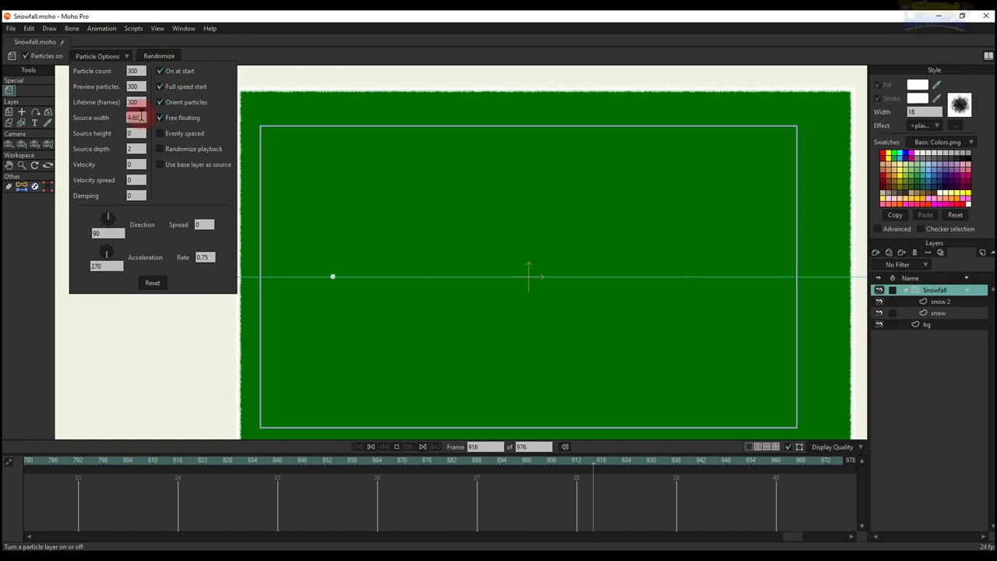
{"action": "left_click", "coordinate": [143, 163]}
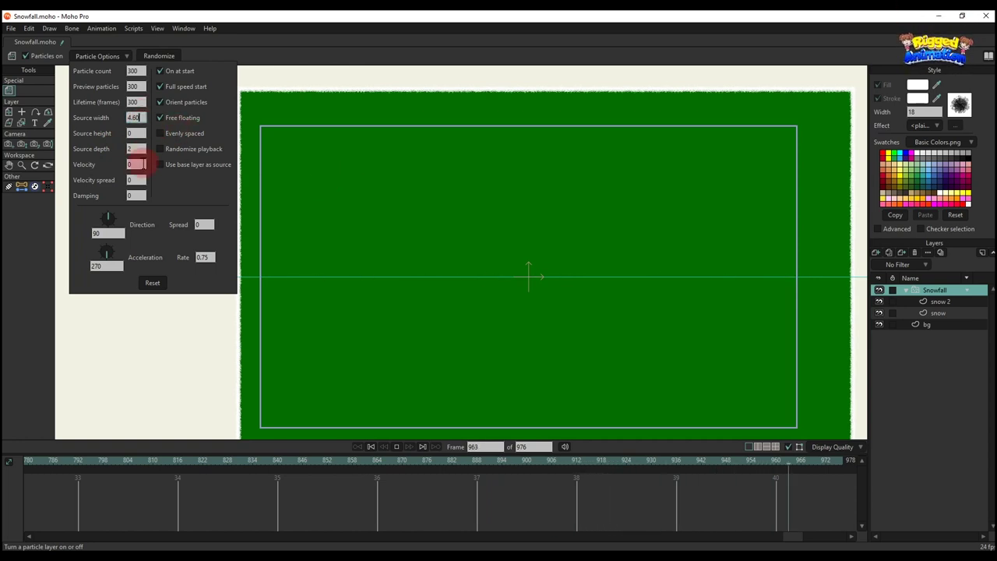
Set the particle damping to 1.25 and replay the snowfall from frame 24 to check the fall
{"action": "left_click", "coordinate": [138, 196]}
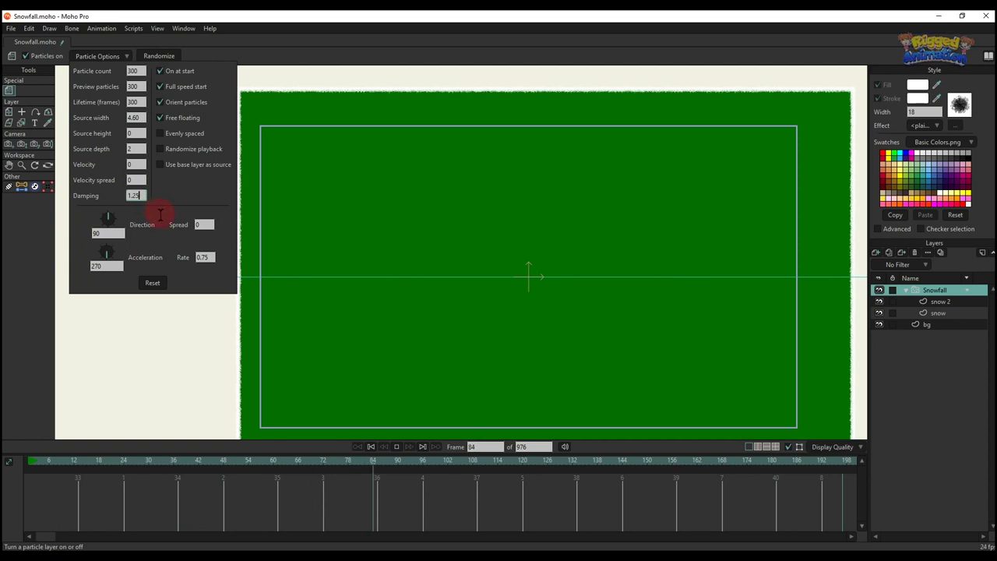
{"action": "left_click", "coordinate": [86, 465]}
{"action": "left_click_drag", "start_coordinate": [92, 470], "coordinate": [136, 466]}
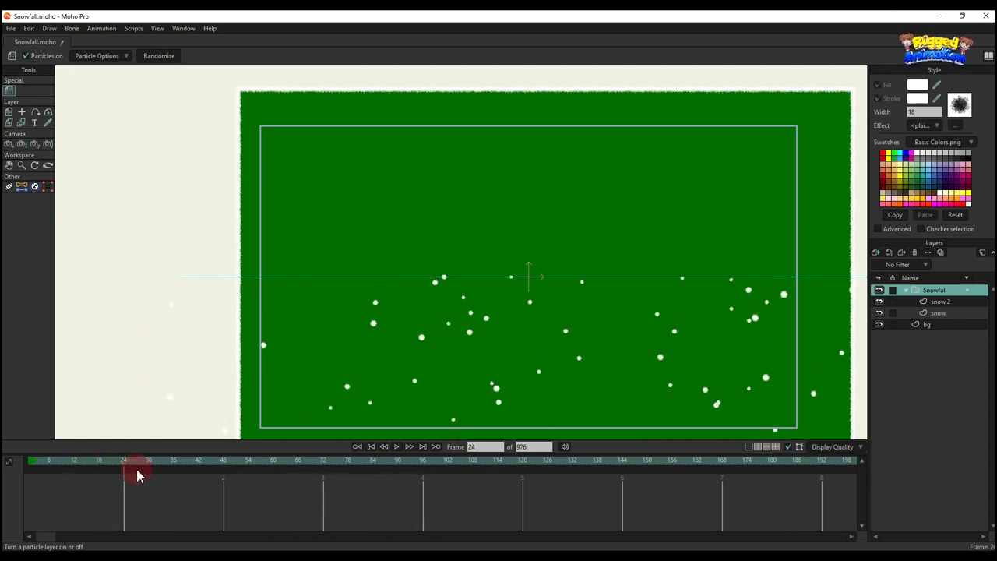
{"action": "key", "text": "space"}
{"action": "scroll", "coordinate": [547, 340], "scroll_direction": "up", "scroll_amount": 4}
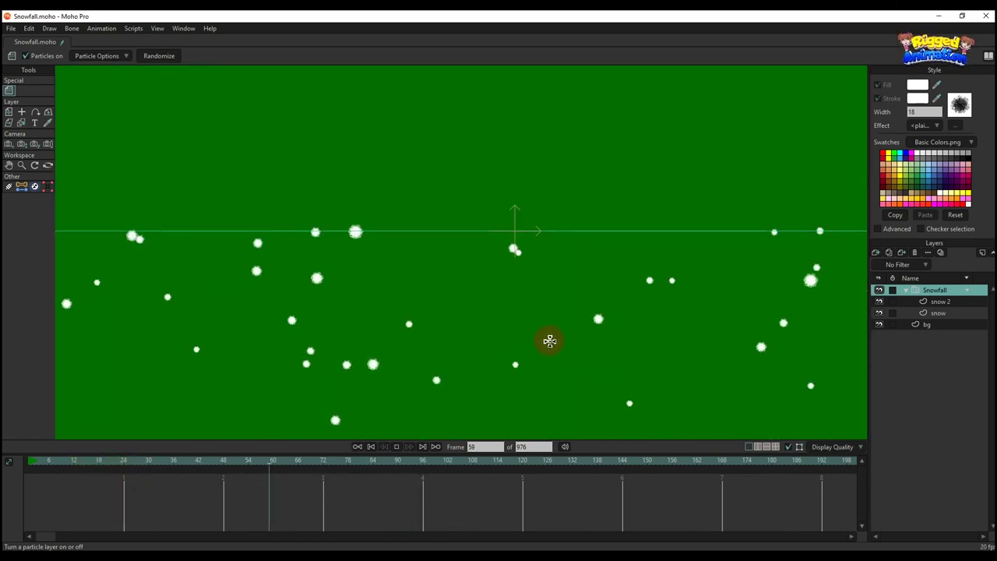
{"action": "scroll", "coordinate": [547, 339], "scroll_direction": "down", "scroll_amount": 5}
{"action": "scroll", "coordinate": [544, 338], "scroll_direction": "up", "scroll_amount": 1}
{"action": "left_click_drag", "start_coordinate": [543, 339], "coordinate": [487, 290]}
{"action": "scroll", "coordinate": [487, 290], "scroll_direction": "up", "scroll_amount": 1}
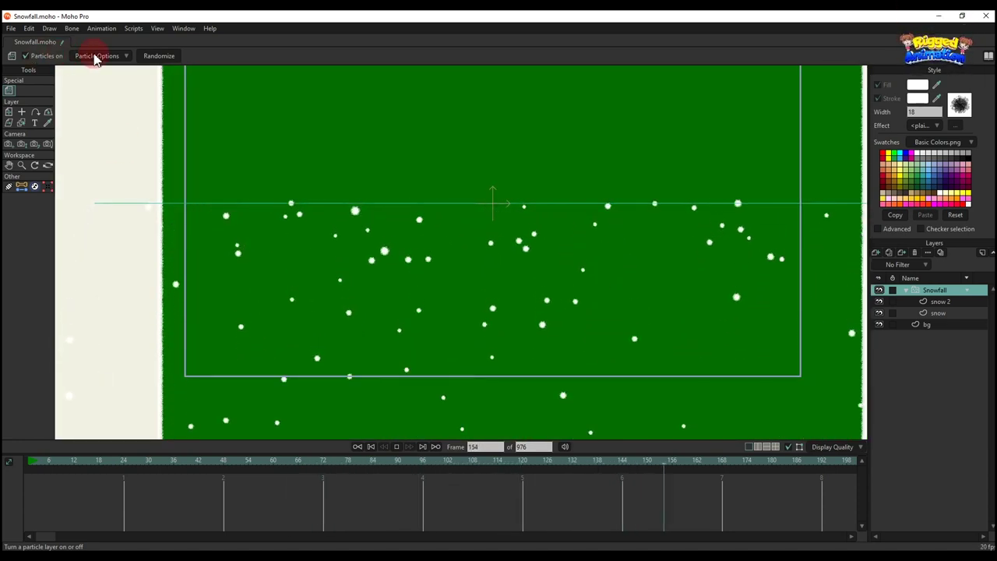
Return the particle damping to 0 while the snowfall plays
{"action": "left_click", "coordinate": [97, 55]}
{"action": "left_click", "coordinate": [138, 195]}
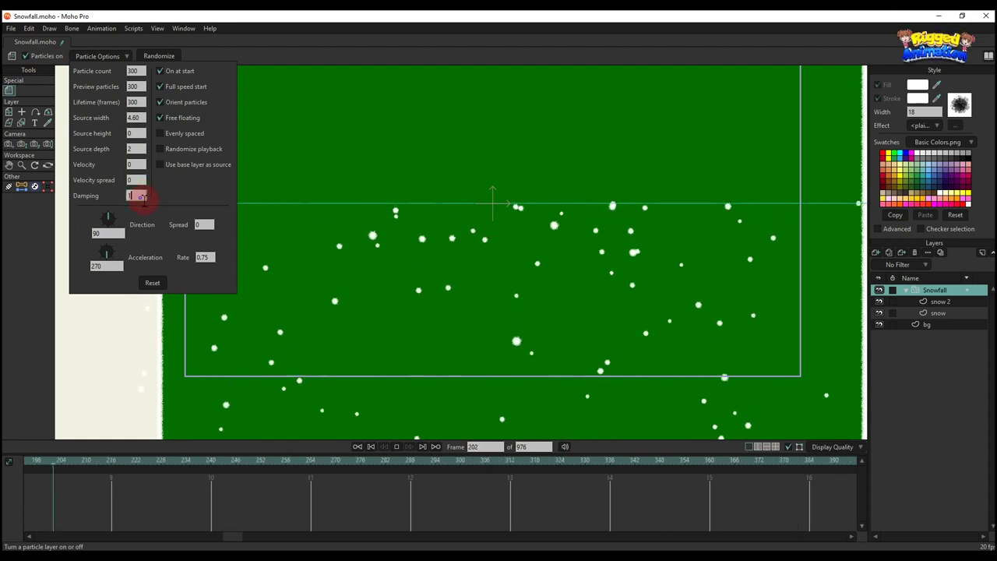
{"action": "type", "text": ".25"}
{"action": "left_click_drag", "start_coordinate": [144, 195], "coordinate": [120, 194]}
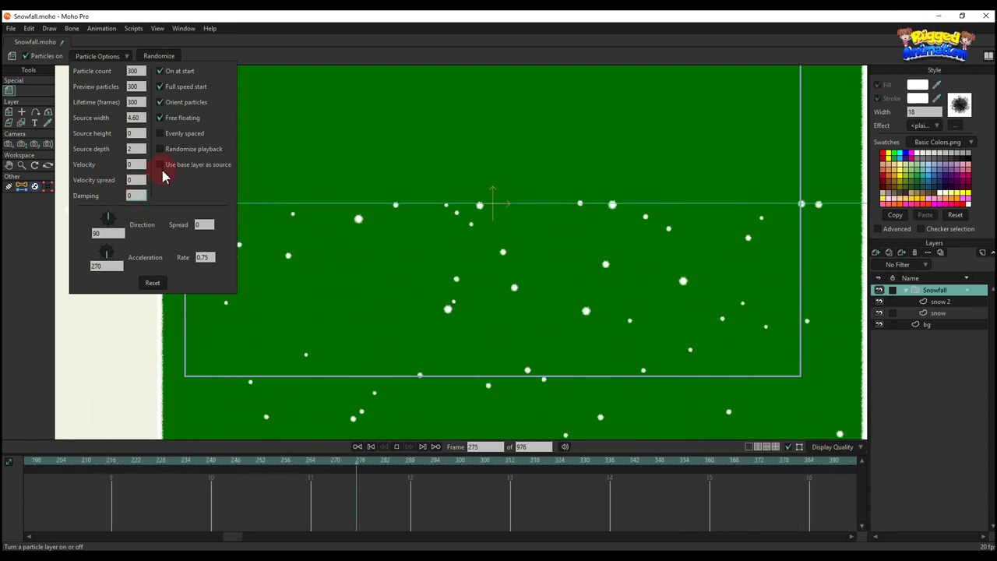
{"action": "left_click", "coordinate": [139, 133]}
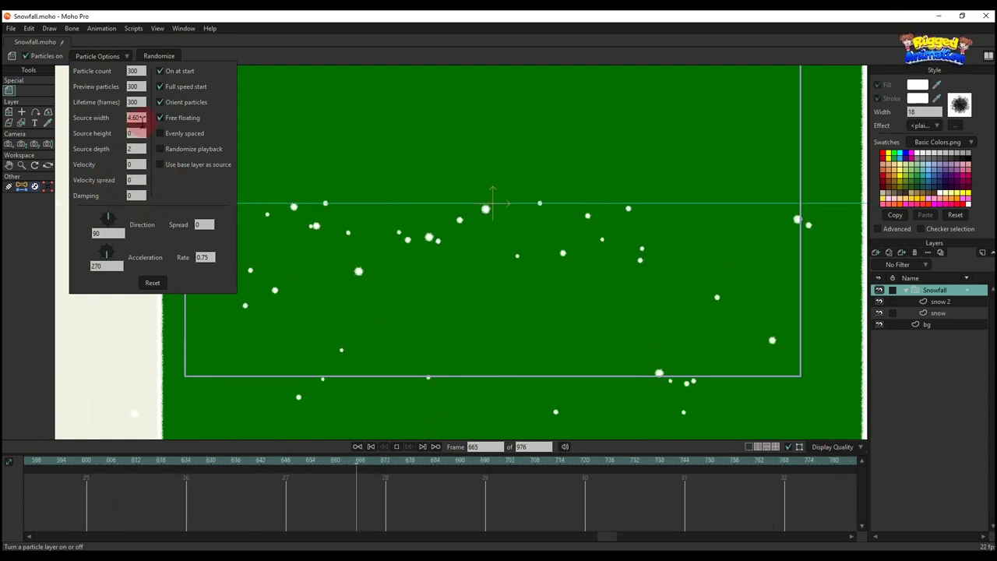
Increase the particle source depth to 6 for more variation in flake size
{"action": "left_click", "coordinate": [134, 117]}
{"action": "scroll", "coordinate": [569, 176], "scroll_direction": "down", "scroll_amount": 4}
{"action": "scroll", "coordinate": [571, 177], "scroll_direction": "up", "scroll_amount": 3}
{"action": "left_click", "coordinate": [240, 149]}
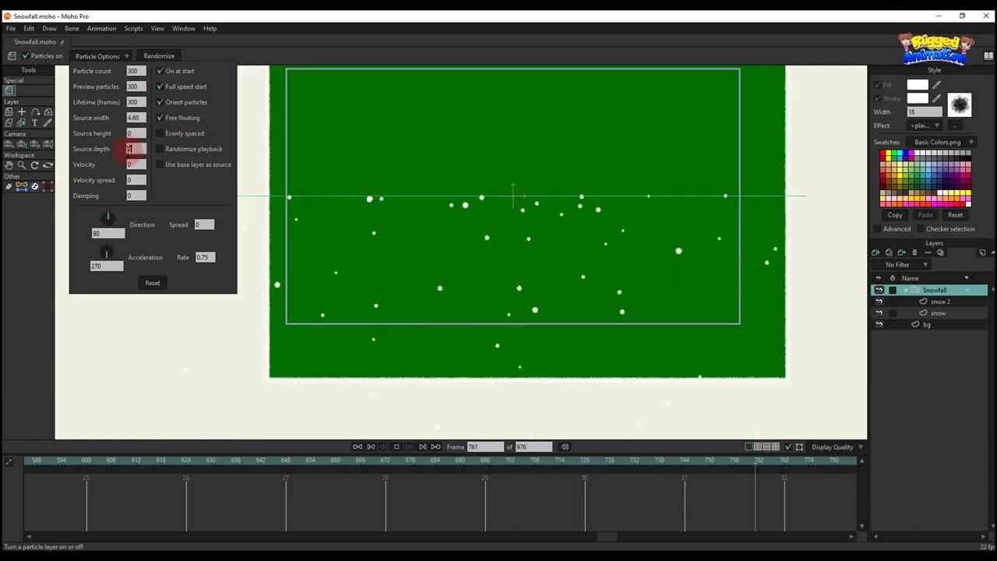
{"action": "left_click", "coordinate": [137, 164]}
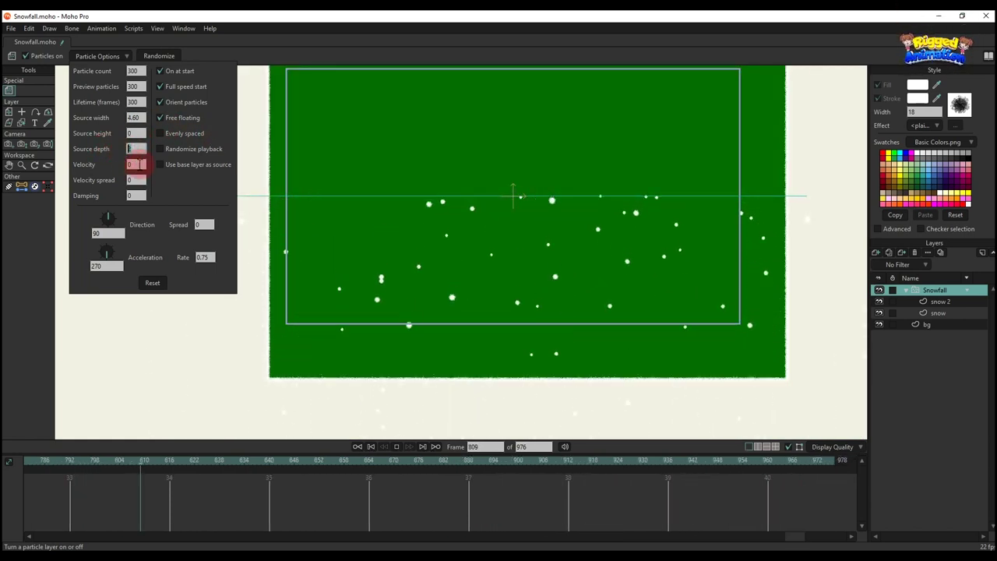
{"action": "type", "text": "6"}
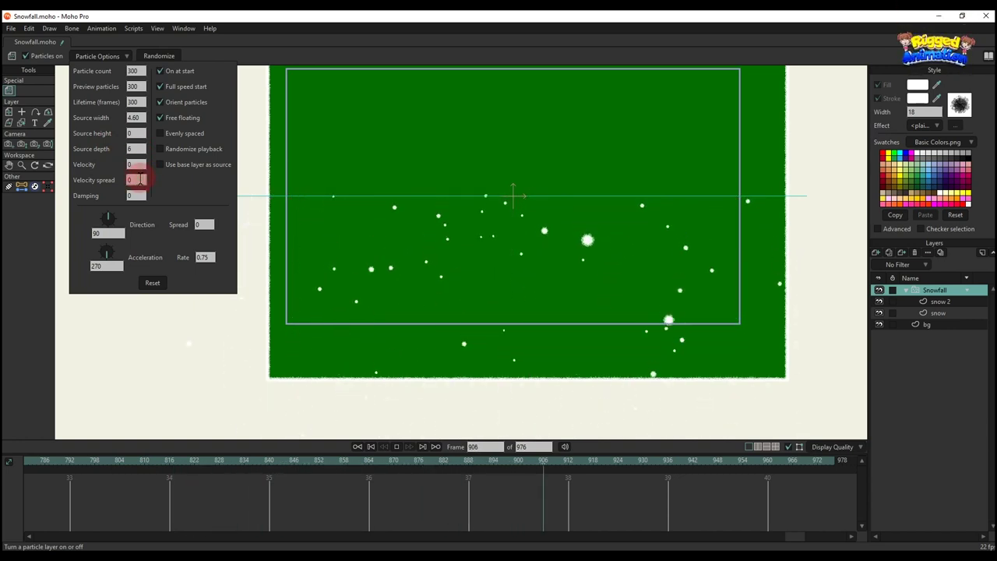
Set the particle damping to 2 and the source depth to 4.25
{"action": "type", "text": "2"}
{"action": "left_click", "coordinate": [136, 148]}
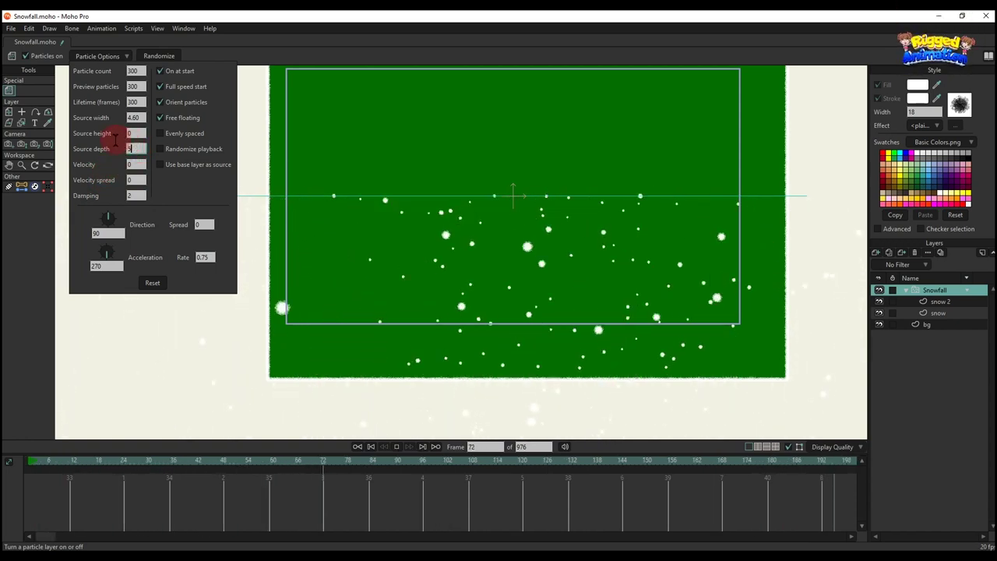
{"action": "type", "text": "4.75"}
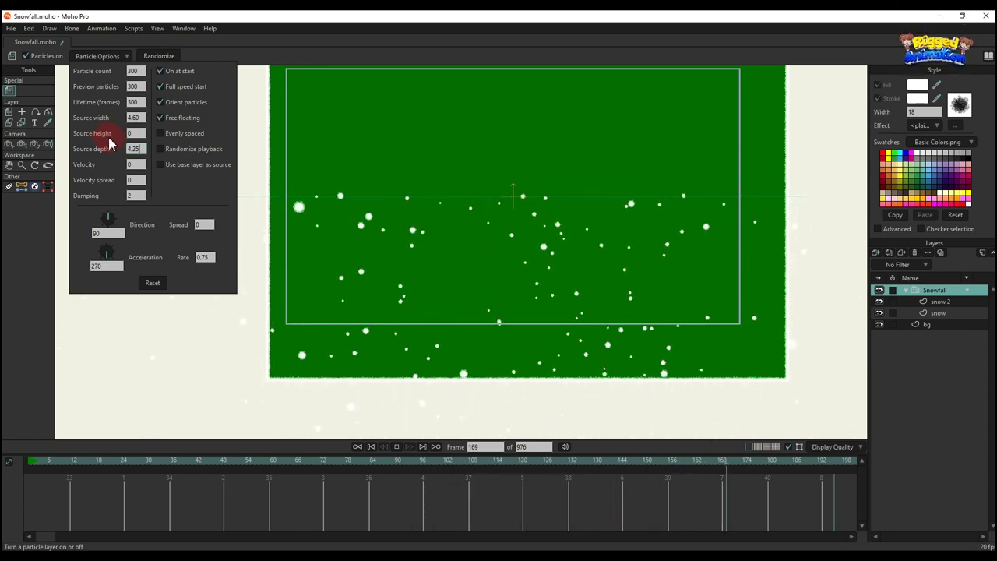
Set both the source depth and the damping to 0 to compare the snowfall without them
{"action": "double_click", "coordinate": [139, 149]}
{"action": "type", "text": "0"}
{"action": "double_click", "coordinate": [136, 195]}
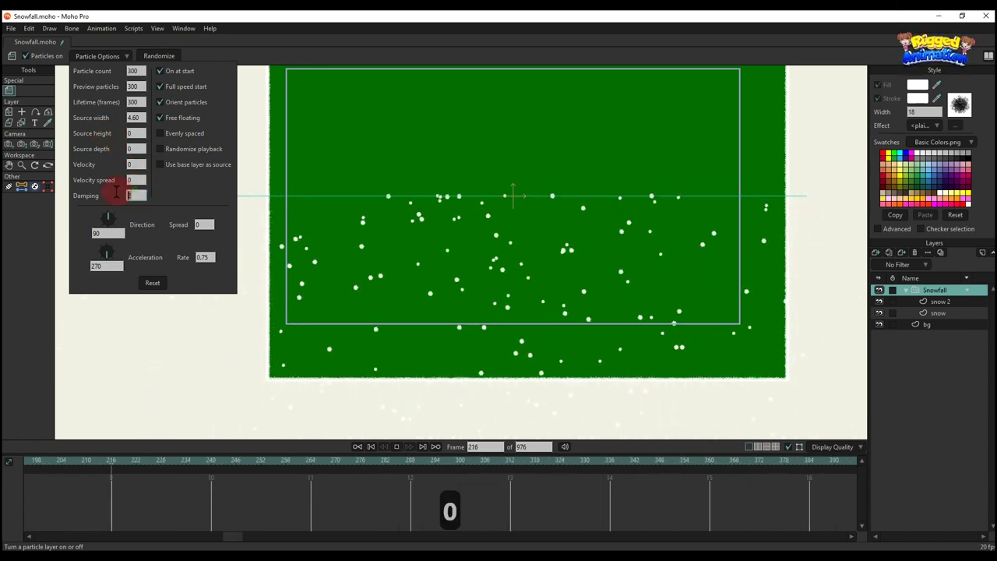
{"action": "type", "text": "0"}
{"action": "left_click", "coordinate": [131, 134]}
{"action": "left_click", "coordinate": [140, 118]}
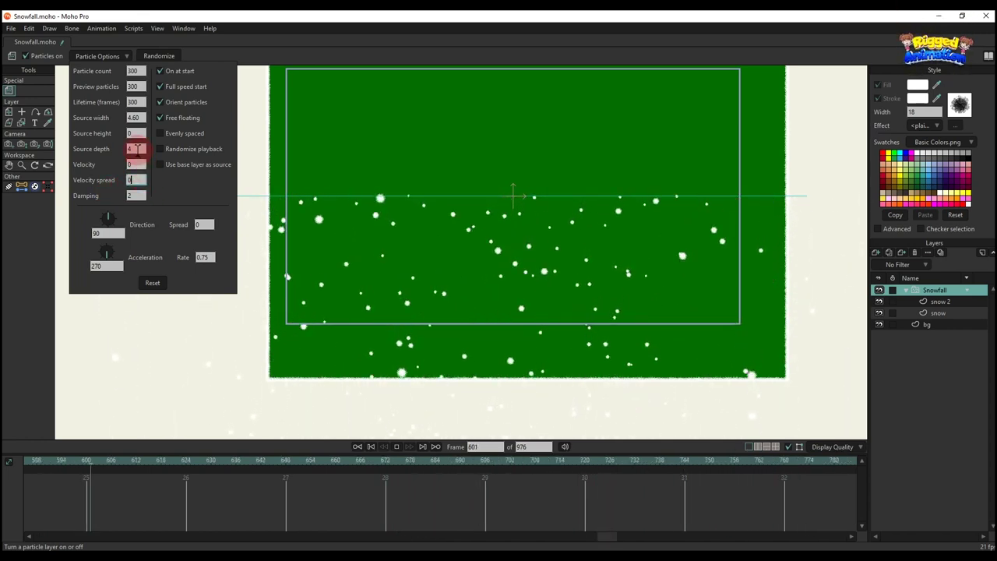
Set the particle source depth to 3 and check the falling snow over the whole background
{"action": "left_click_drag", "start_coordinate": [138, 149], "coordinate": [109, 149]}
{"action": "type", "text": "3"}
{"action": "left_click", "coordinate": [134, 134]}
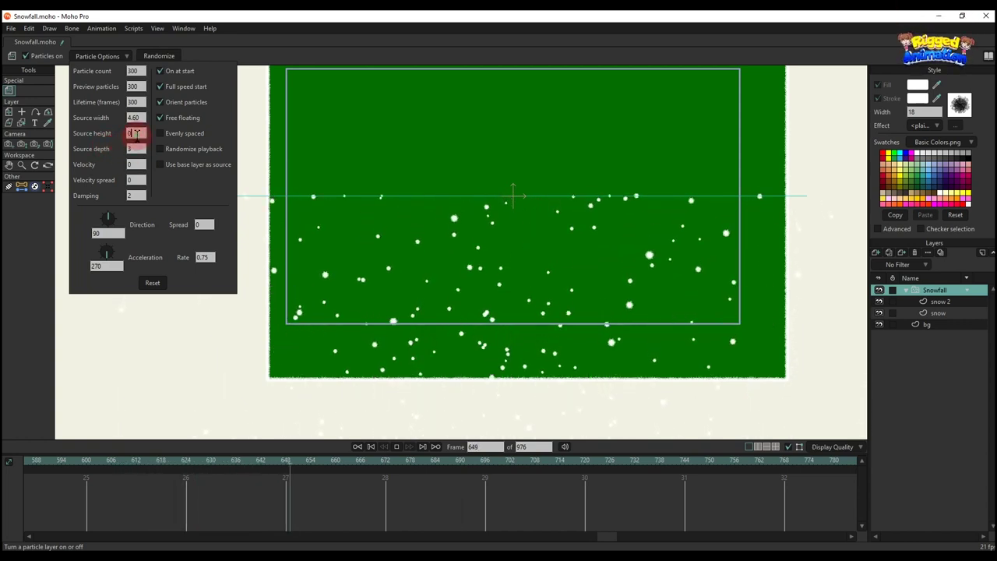
{"action": "scroll", "coordinate": [562, 264], "scroll_direction": "up", "scroll_amount": 2}
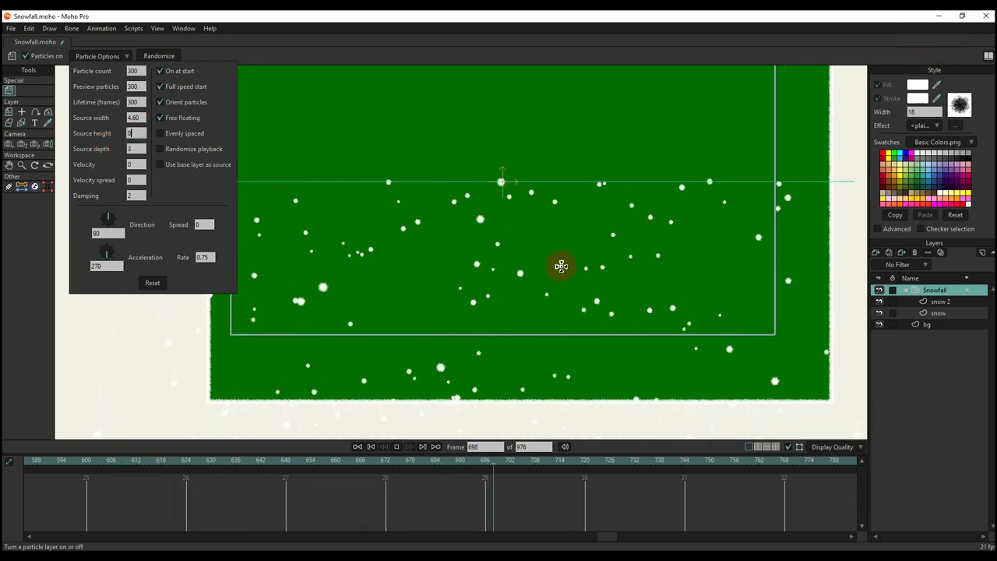
{"action": "scroll", "coordinate": [562, 264], "scroll_direction": "down", "scroll_amount": 3}
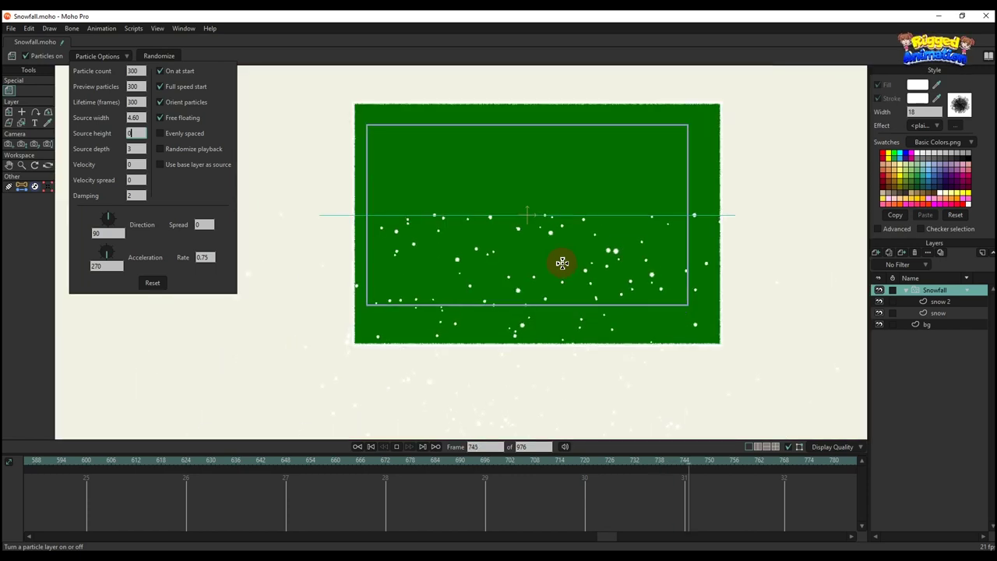
{"action": "scroll", "coordinate": [562, 263], "scroll_direction": "up", "scroll_amount": 1}
{"action": "left_click", "coordinate": [193, 250]}
{"action": "left_click", "coordinate": [316, 59]}
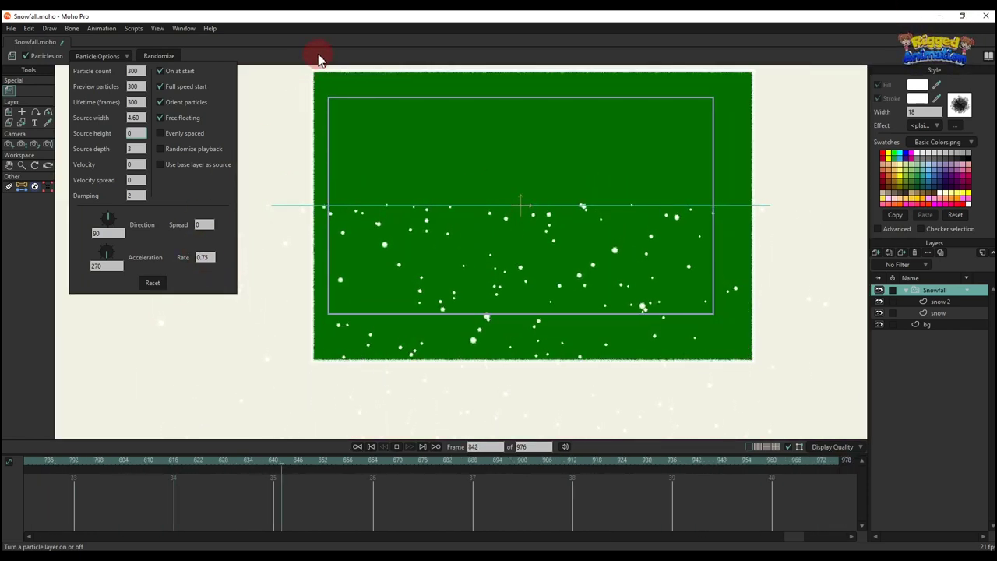
Stop the snowfall playback and return the timeline to frame 0
{"action": "left_click", "coordinate": [319, 59]}
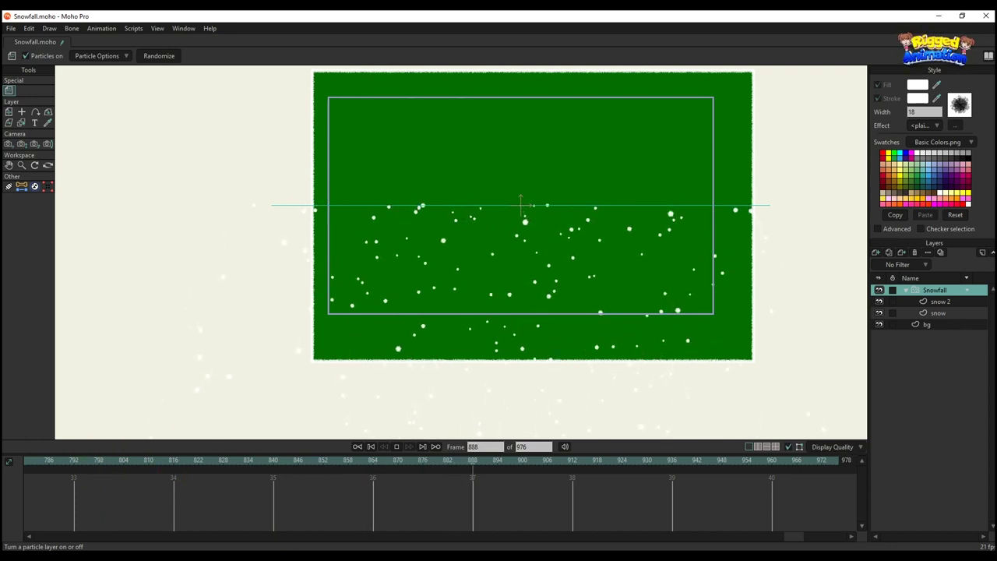
{"action": "key", "text": "space"}
{"action": "left_click_drag", "start_coordinate": [786, 539], "coordinate": [14, 497]}
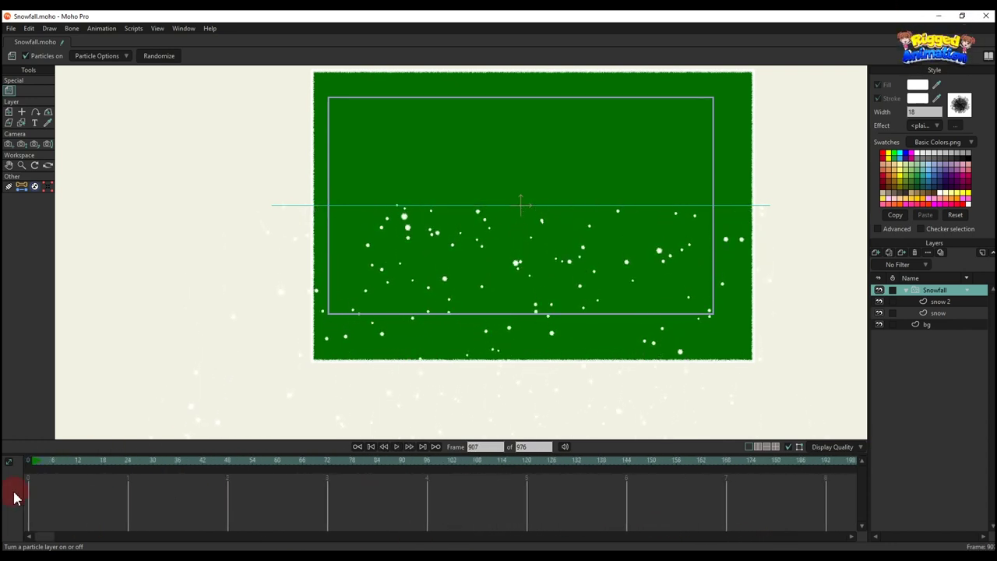
{"action": "left_click_drag", "start_coordinate": [40, 465], "coordinate": [13, 464]}
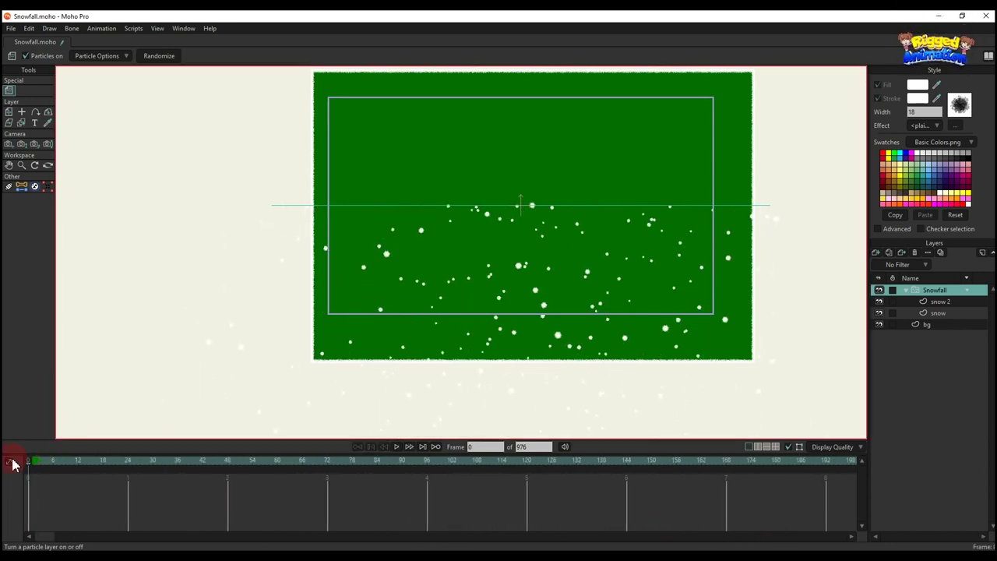
Select the flake shape in the snow layer and make its white stroke semi-transparent
{"action": "scroll", "coordinate": [424, 290], "scroll_direction": "up", "scroll_amount": 5}
{"action": "left_click", "coordinate": [946, 313]}
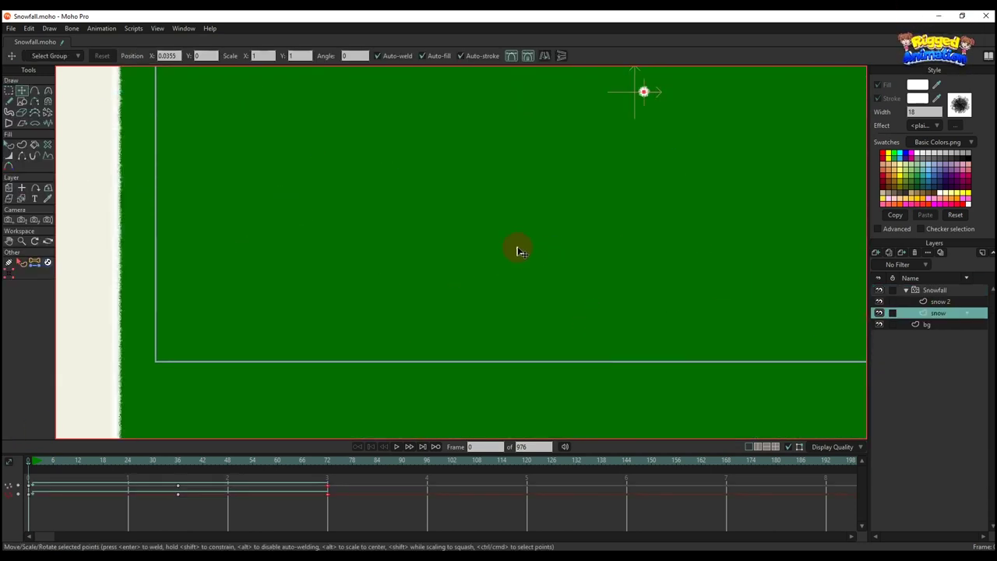
{"action": "scroll", "coordinate": [506, 242], "scroll_direction": "up", "scroll_amount": 5}
{"action": "key", "text": "q"}
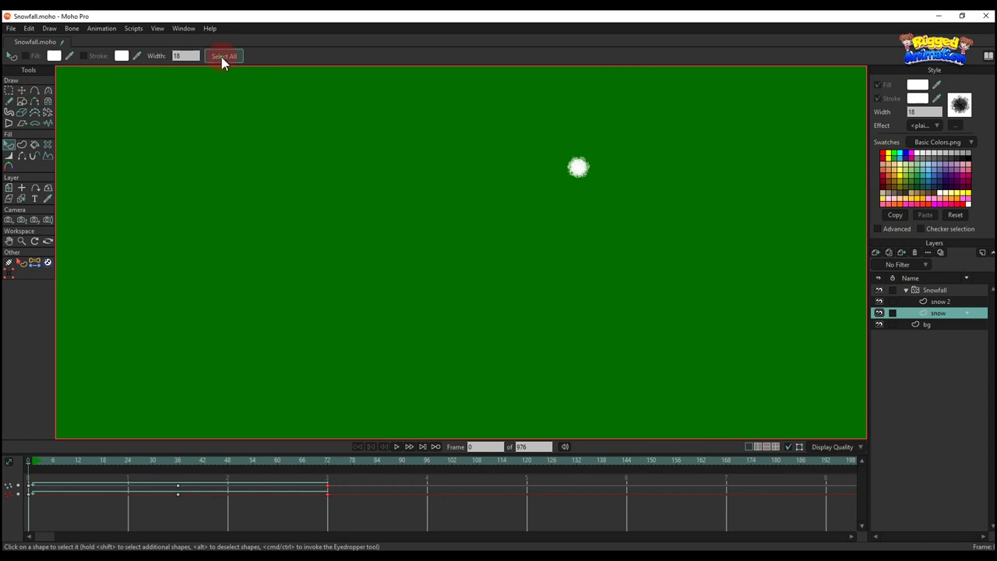
{"action": "left_click", "coordinate": [916, 100]}
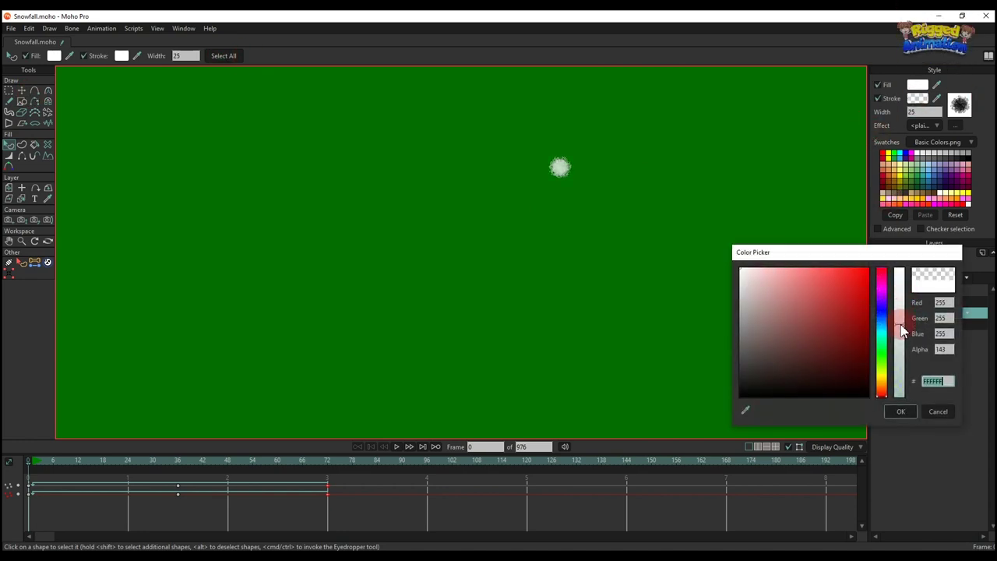
{"action": "left_click", "coordinate": [902, 413]}
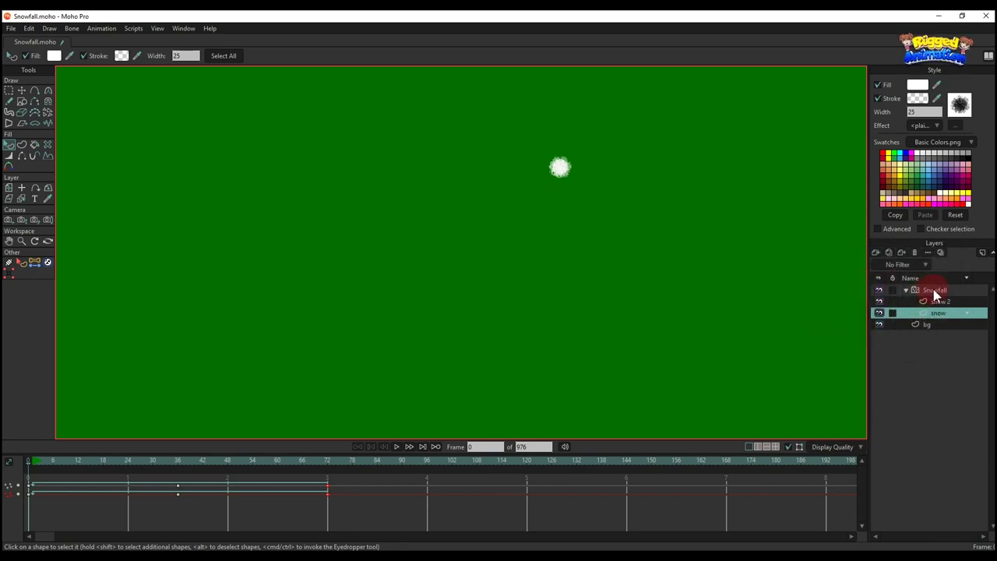
Play back the Snowfall layer to check how the semi-transparent flakes mix with the solid ones
{"action": "left_click", "coordinate": [935, 290]}
{"action": "scroll", "coordinate": [579, 234], "scroll_direction": "down", "scroll_amount": 3}
{"action": "scroll", "coordinate": [507, 276], "scroll_direction": "up", "scroll_amount": 2}
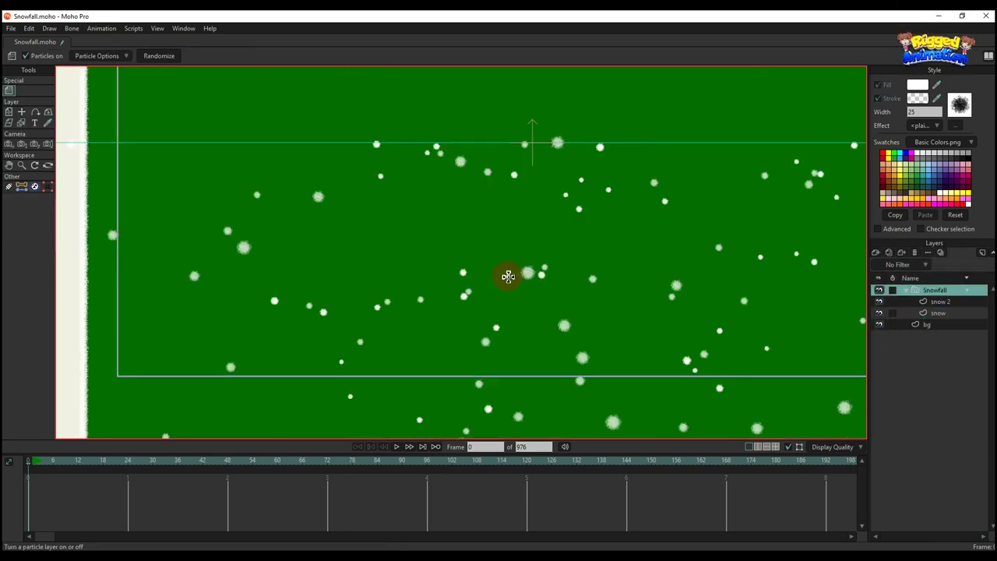
{"action": "key", "text": "space"}
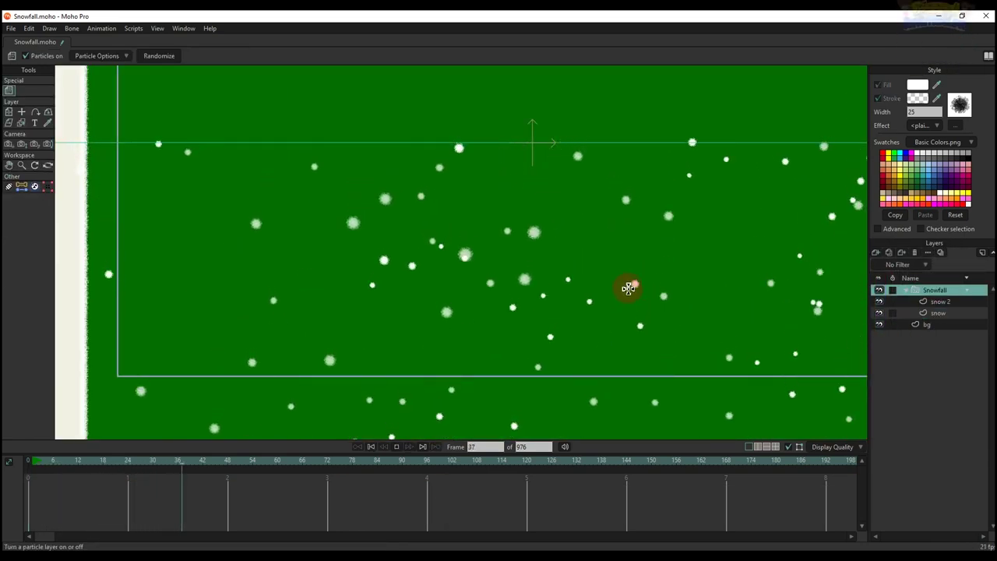
{"action": "scroll", "coordinate": [629, 288], "scroll_direction": "down", "scroll_amount": 1}
{"action": "scroll", "coordinate": [629, 289], "scroll_direction": "down", "scroll_amount": 3}
Move the whole Snowfall layer straight up to the green background's upper edge, to a Y position of about 1.15
{"action": "left_click_drag", "start_coordinate": [586, 277], "coordinate": [465, 288]}
{"action": "key", "text": "m"}
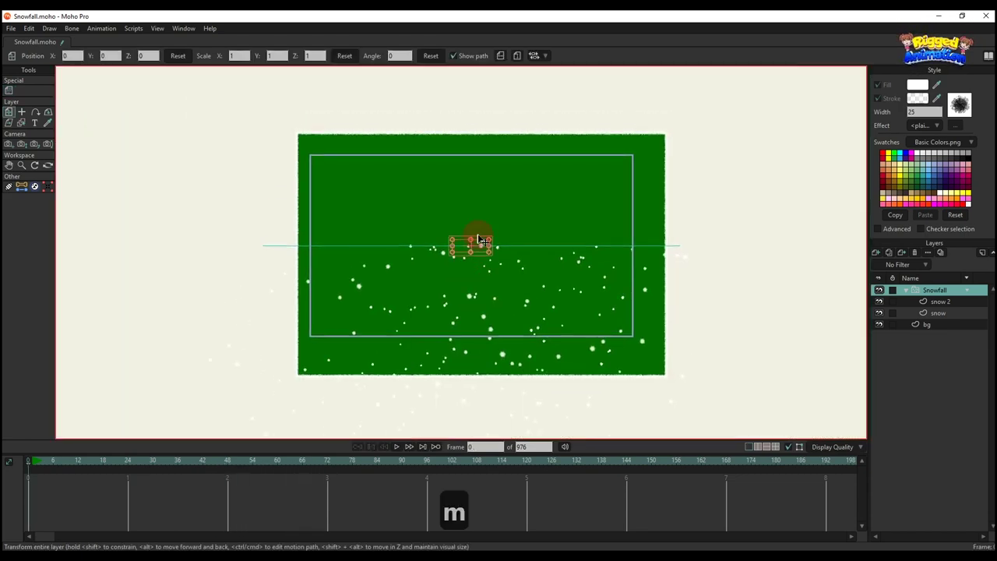
{"action": "left_click_drag", "start_coordinate": [478, 245], "coordinate": [471, 142]}
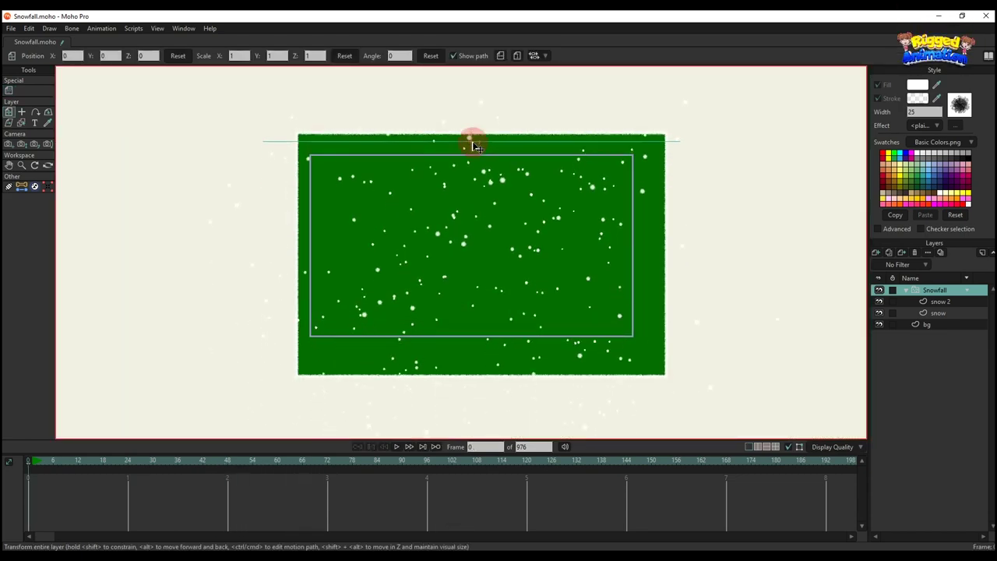
Play the raised snowfall from the start to check its coverage of the frame, and rewind to frame 0
{"action": "scroll", "coordinate": [481, 202], "scroll_direction": "up", "scroll_amount": 2}
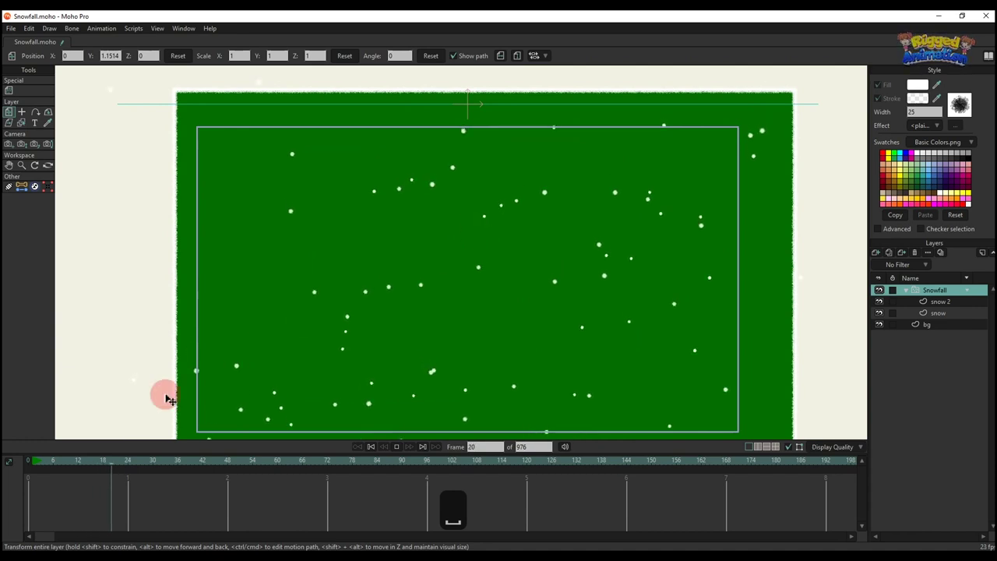
{"action": "left_click_drag", "start_coordinate": [31, 467], "coordinate": [37, 472]}
{"action": "key", "text": "space"}
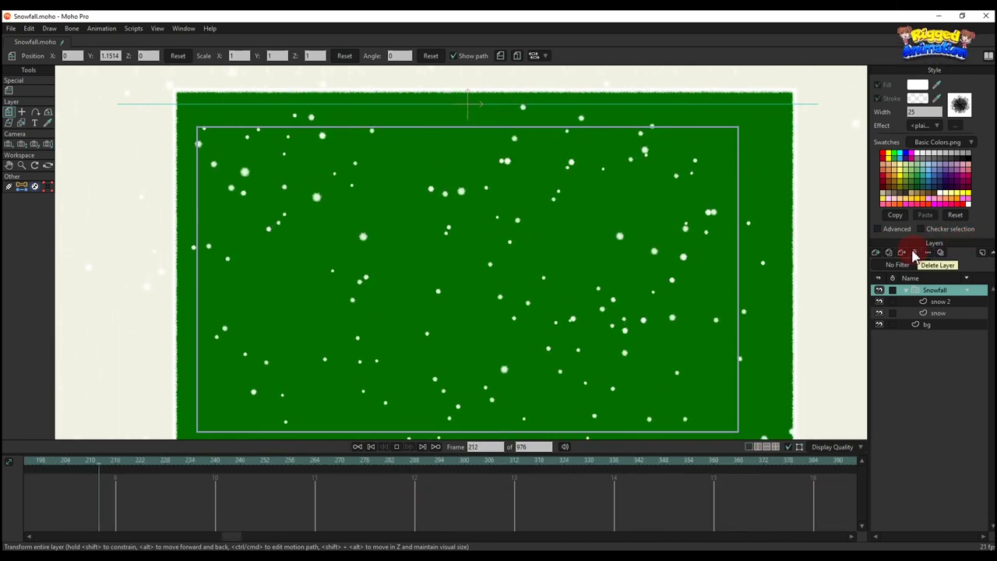
{"action": "left_click", "coordinate": [135, 484]}
{"action": "key", "text": "space"}
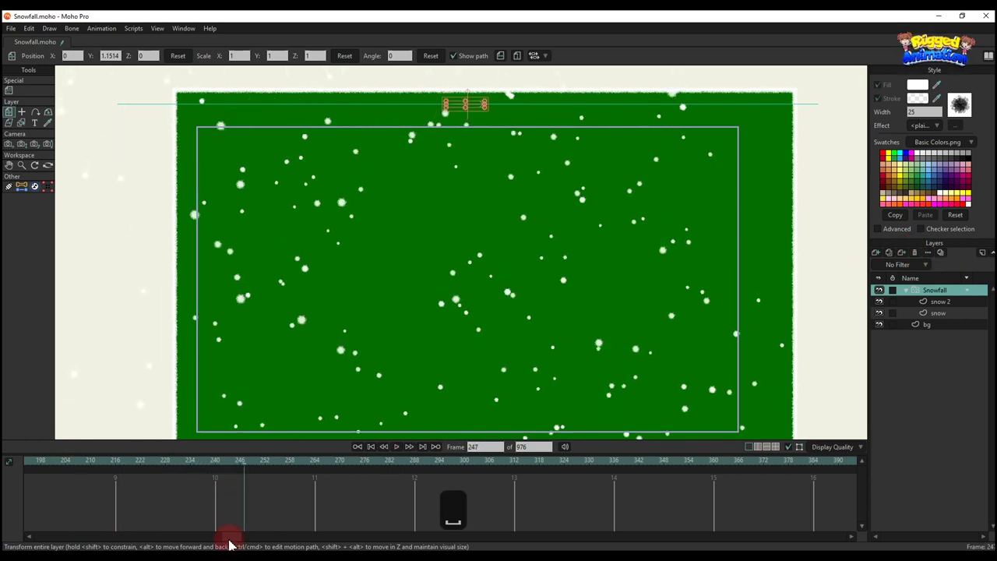
{"action": "left_click_drag", "start_coordinate": [223, 536], "coordinate": [6, 498]}
{"action": "left_click_drag", "start_coordinate": [31, 461], "coordinate": [6, 460]}
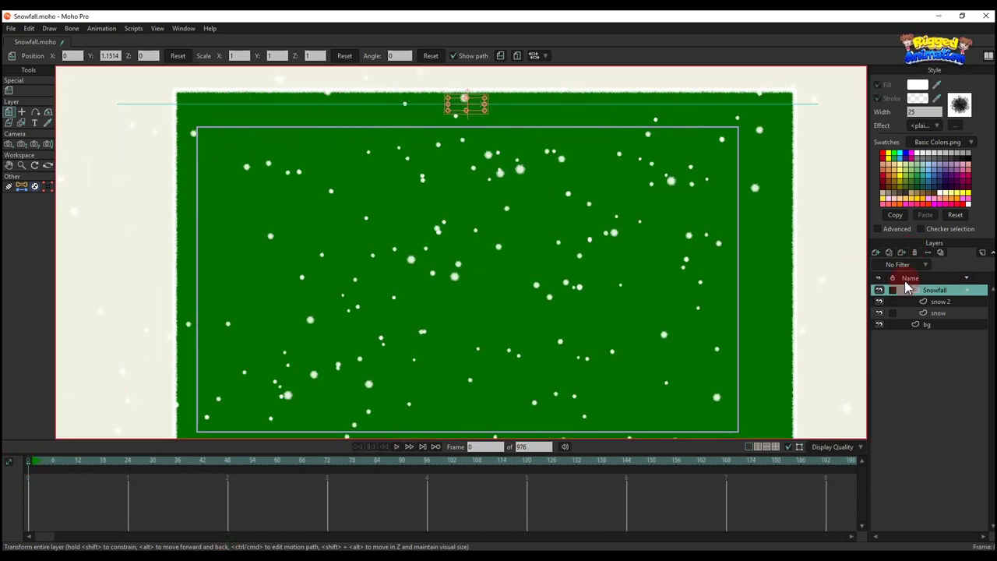
Hide the green bg layer and bring the Christmas image BG.png in from its folder, directly above that layer
{"action": "left_click", "coordinate": [879, 302]}
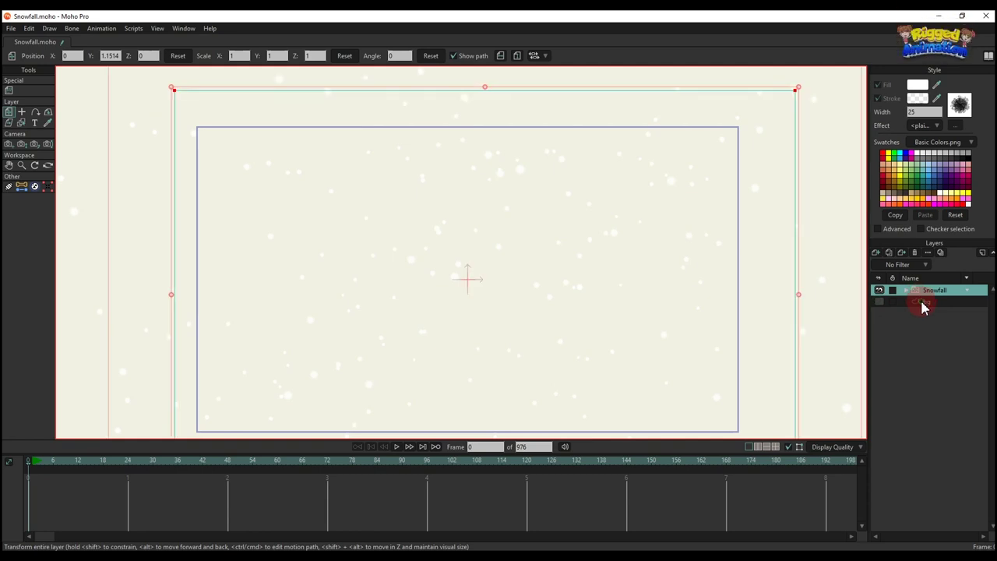
{"action": "left_click", "coordinate": [919, 301]}
{"action": "left_click", "coordinate": [166, 503]}
{"action": "key", "text": "alt+Tab"}
{"action": "left_click_drag", "start_coordinate": [152, 124], "coordinate": [454, 285]}
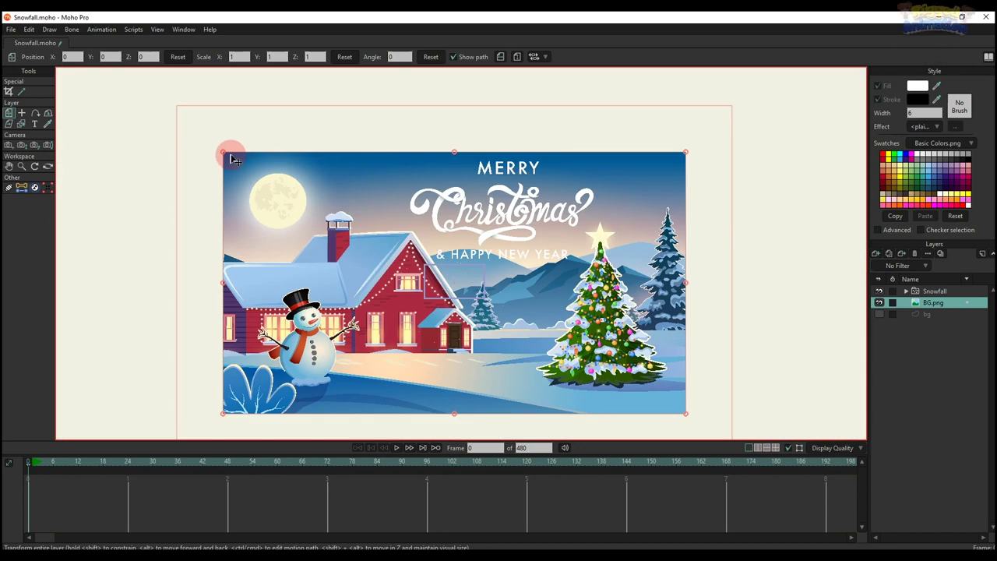
Scale BG.png down to 0.1415 to fit the camera frame and shift it to about X -0.02, Y 0.017
{"action": "left_click_drag", "start_coordinate": [223, 154], "coordinate": [407, 268]}
{"action": "scroll", "coordinate": [455, 292], "scroll_direction": "up", "scroll_amount": 5}
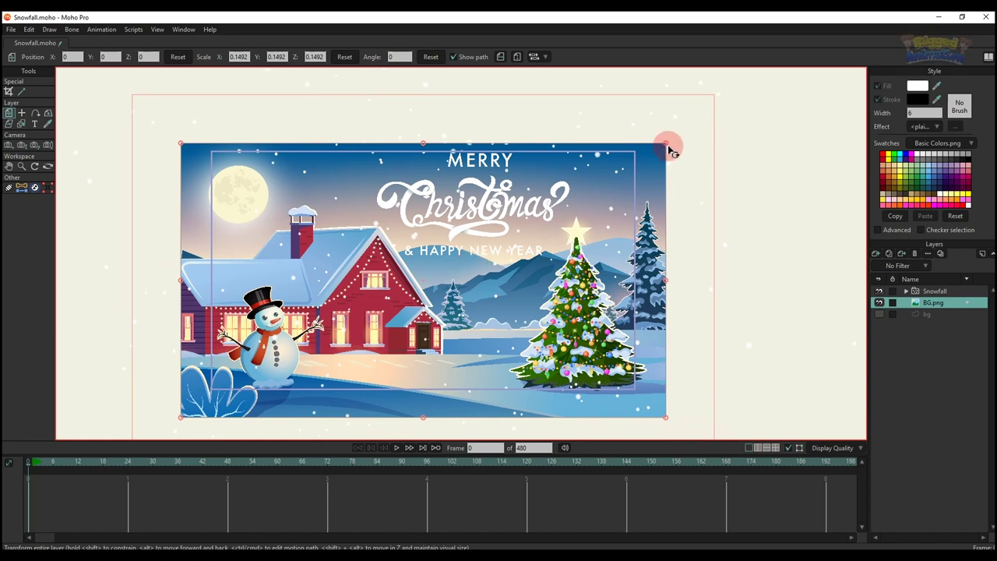
{"action": "left_click_drag", "start_coordinate": [668, 146], "coordinate": [655, 147]}
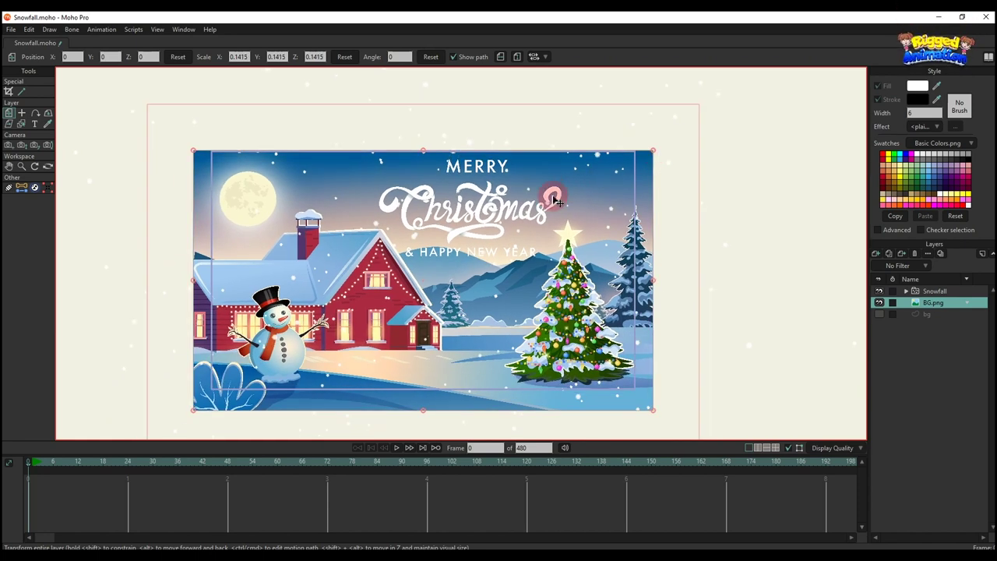
{"action": "scroll", "coordinate": [492, 232], "scroll_direction": "up", "scroll_amount": 1}
{"action": "left_click_drag", "start_coordinate": [487, 233], "coordinate": [485, 229]}
Play the animation from the start to check the snow falling over the Christmas scene
{"action": "key", "text": "space"}
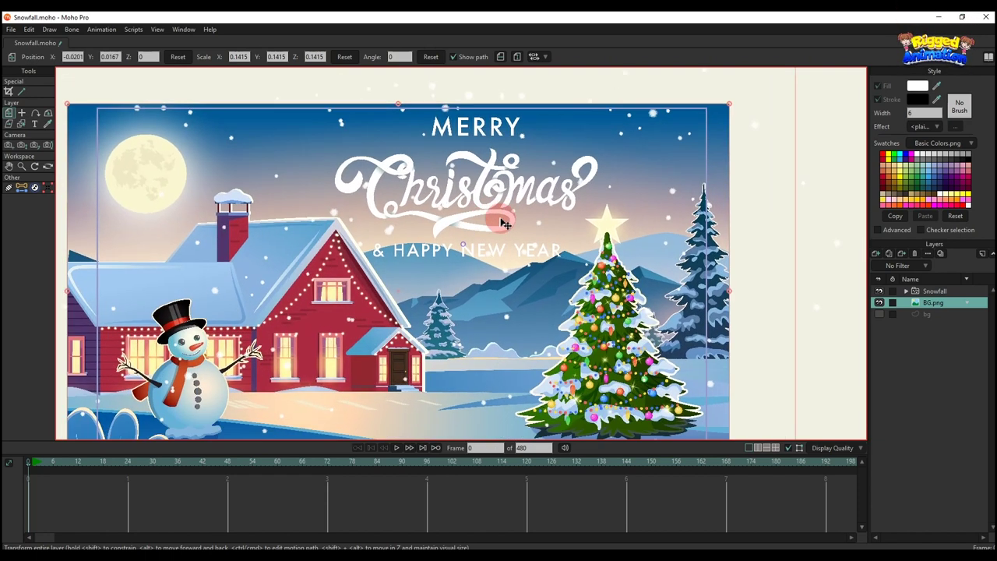
{"action": "left_click", "coordinate": [66, 467]}
{"action": "key", "text": "space"}
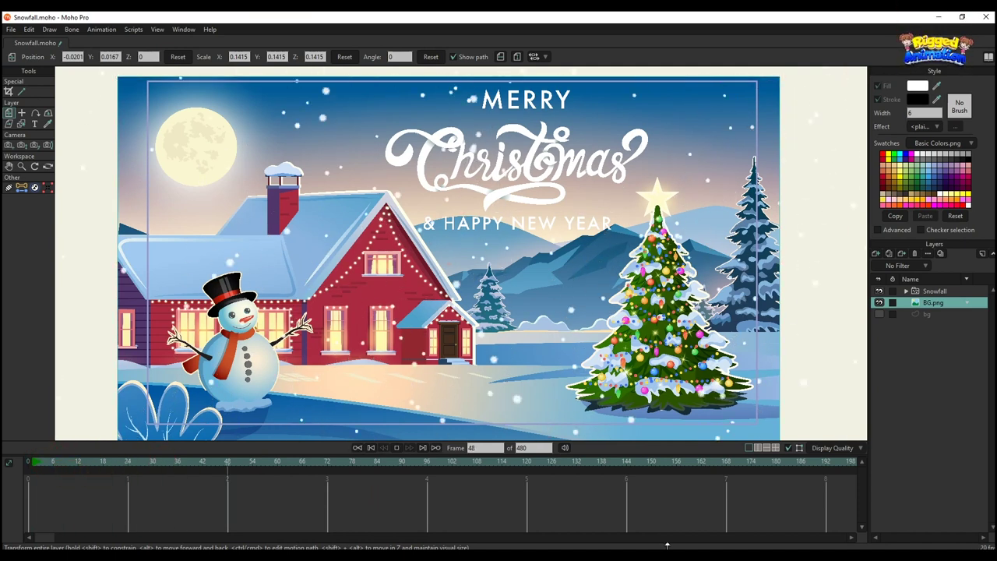